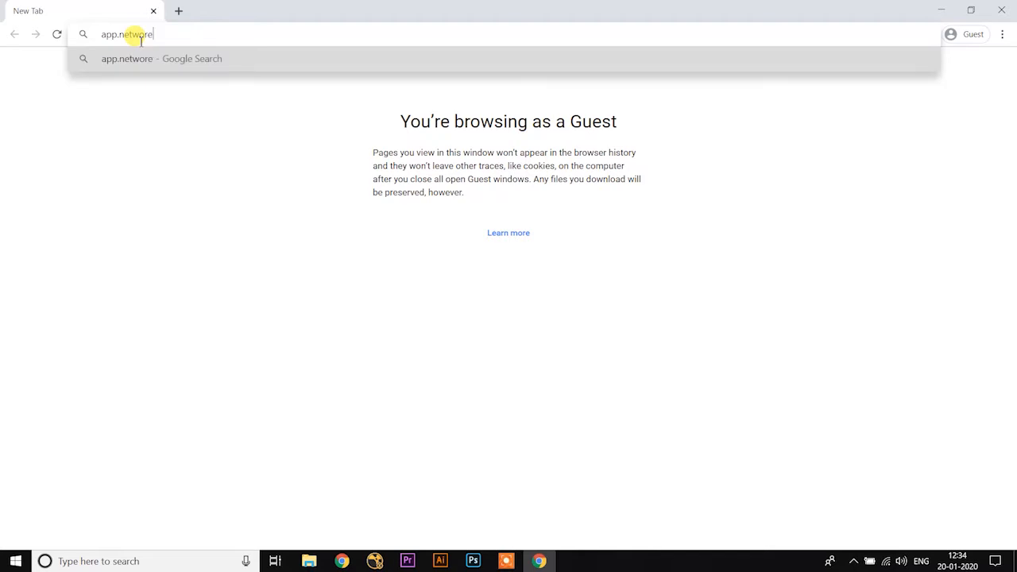
Step: Open app.networrk.in and go to the login form for an existing account
type("k.in")
key("Return")
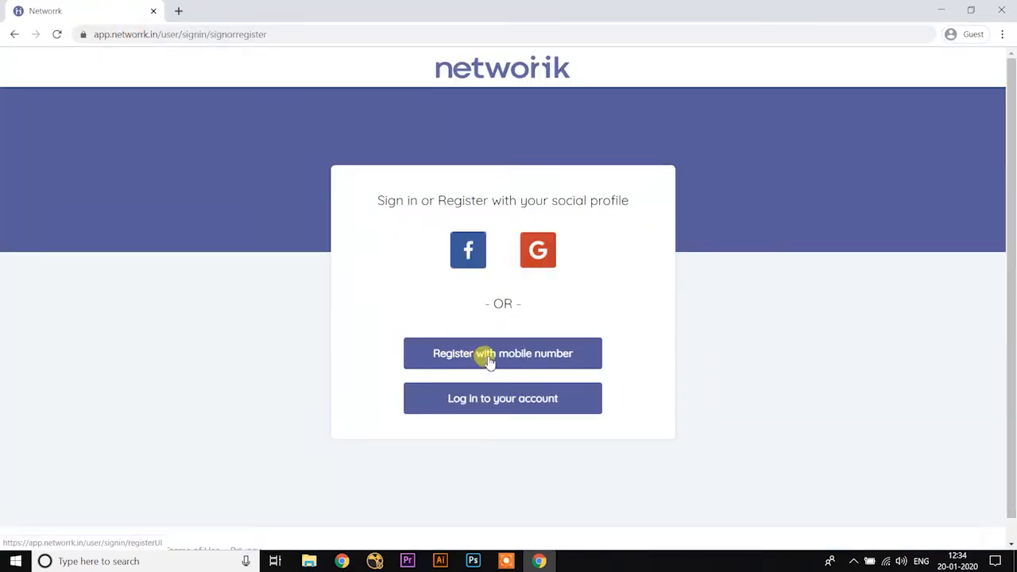
left_click(504, 400)
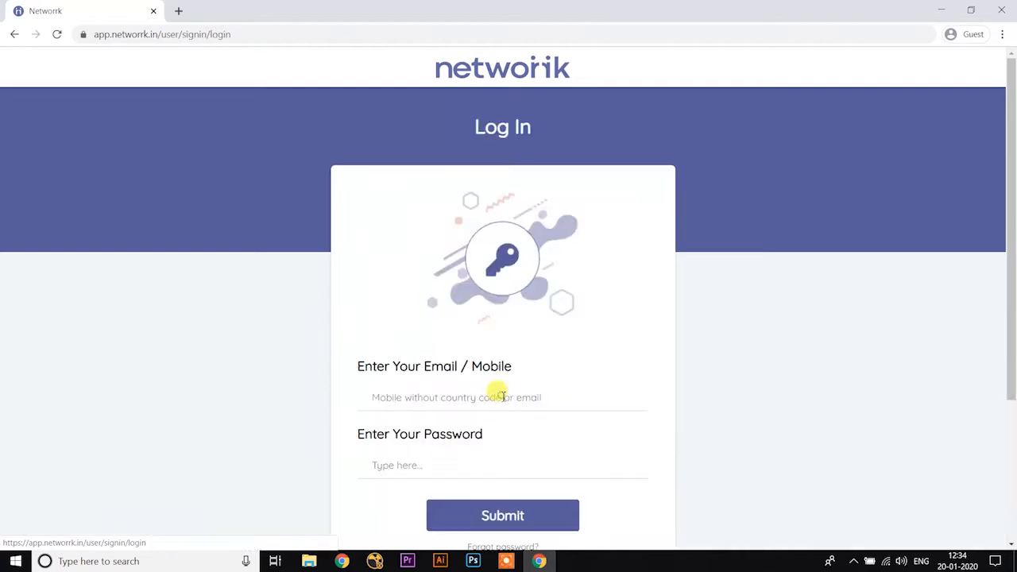
Step: Log in with the account's mobile number and password
left_click(436, 397)
type("9")
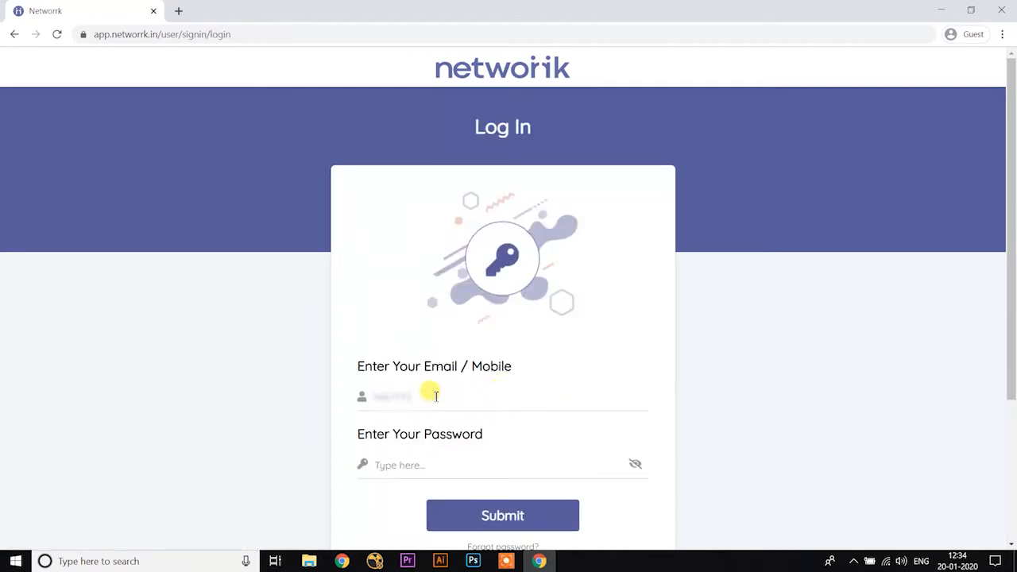
left_click(444, 464)
type("••")
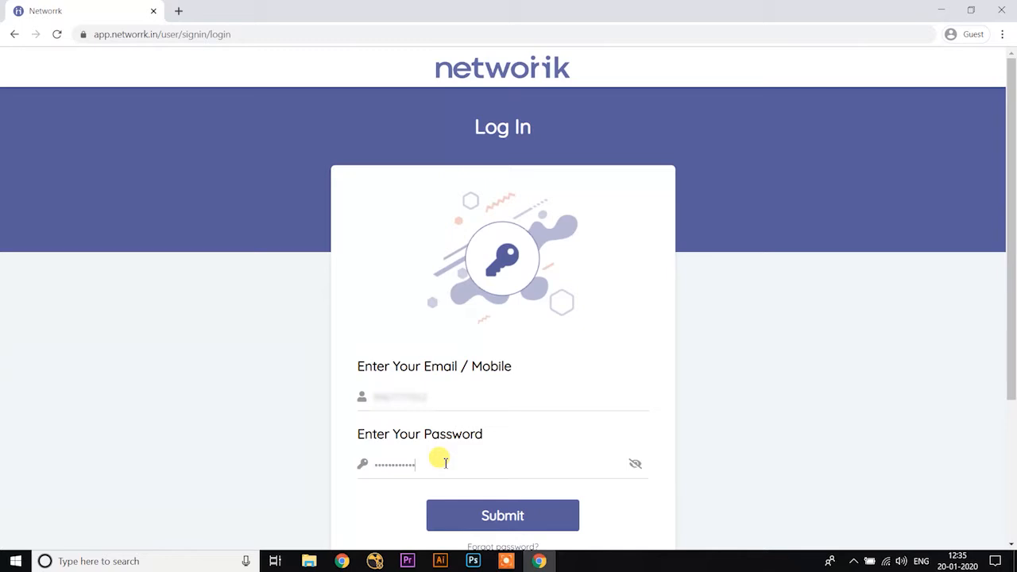
left_click(478, 518)
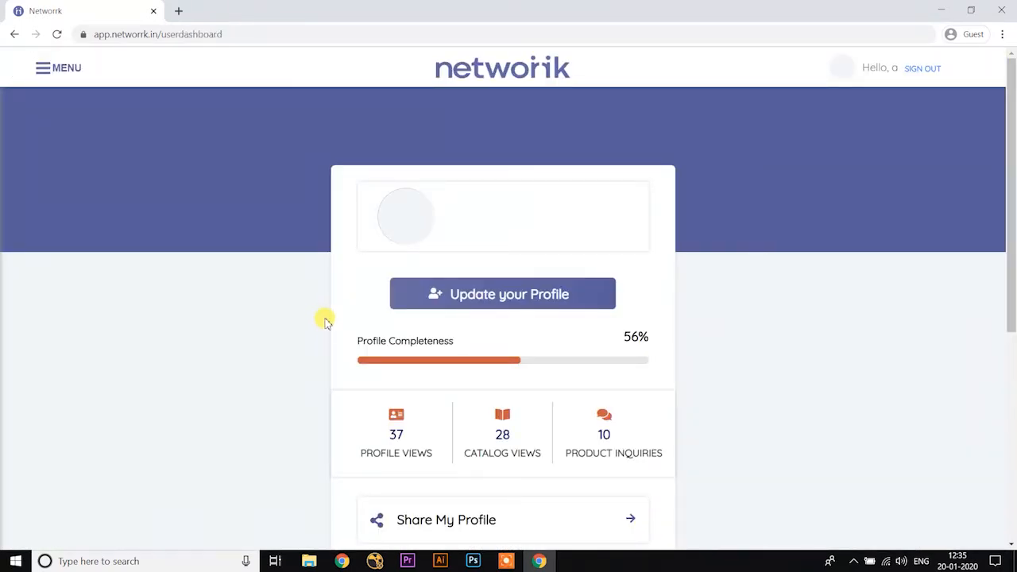
Step: Start updating the profile and fill in the owner's first and last name and the company name Xenon Furniture
left_click(463, 295)
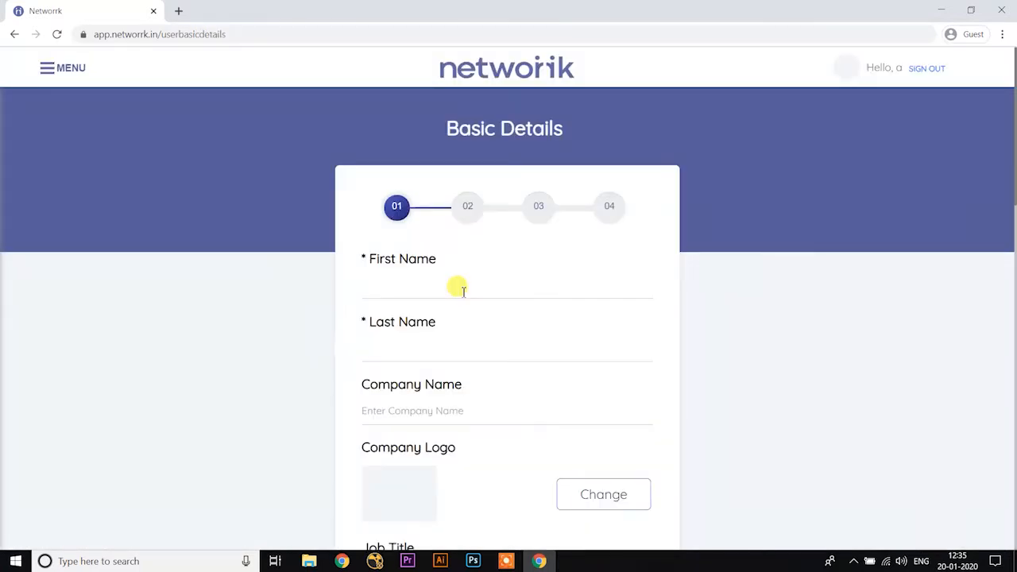
left_click(400, 291)
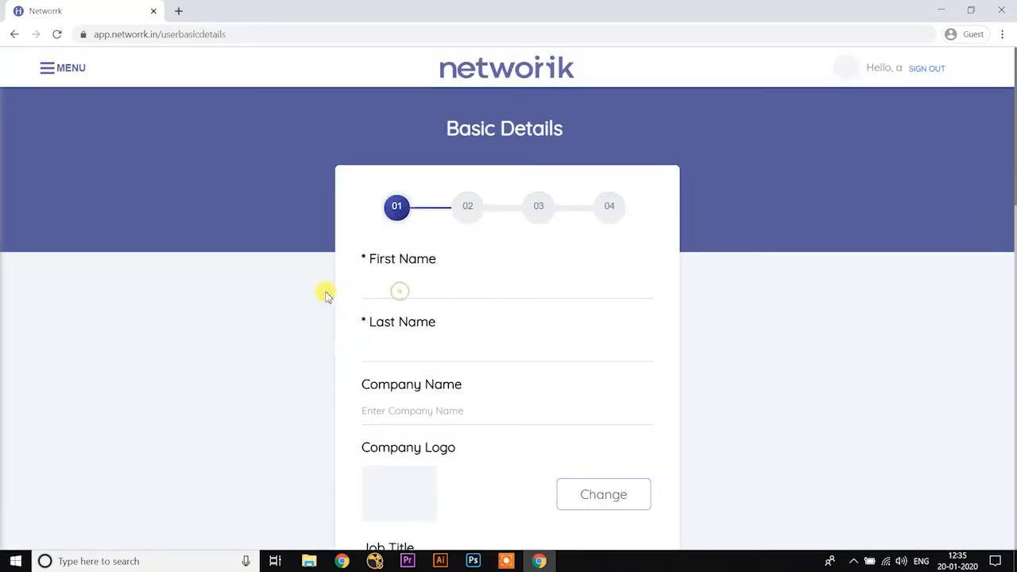
key("Tab")
left_click(411, 411)
type("Xenon Furniture")
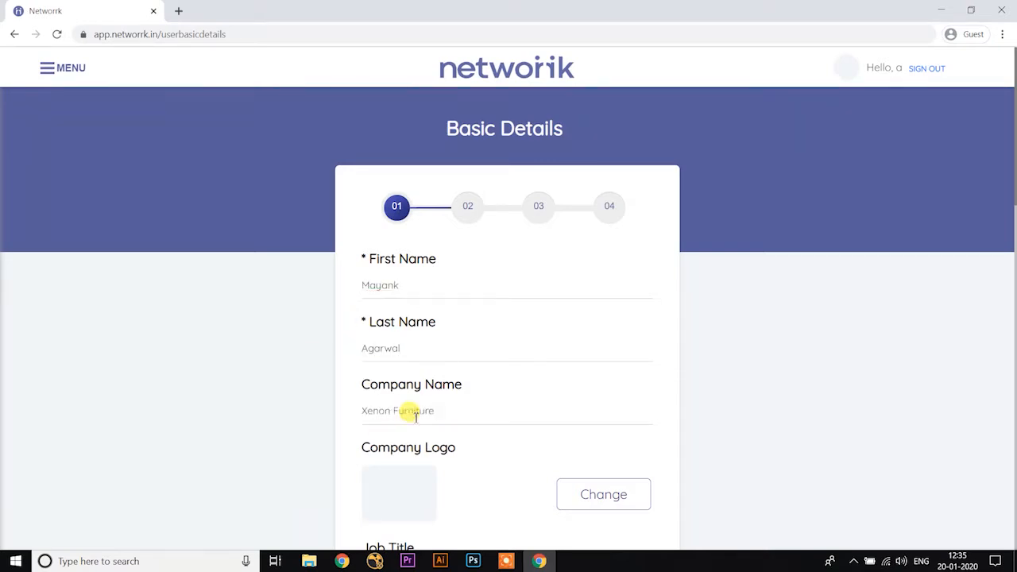
Step: Upload the Xenon Furniture logo image as the company logo
left_click(586, 495)
left_click(142, 162)
double_click(299, 163)
double_click(199, 204)
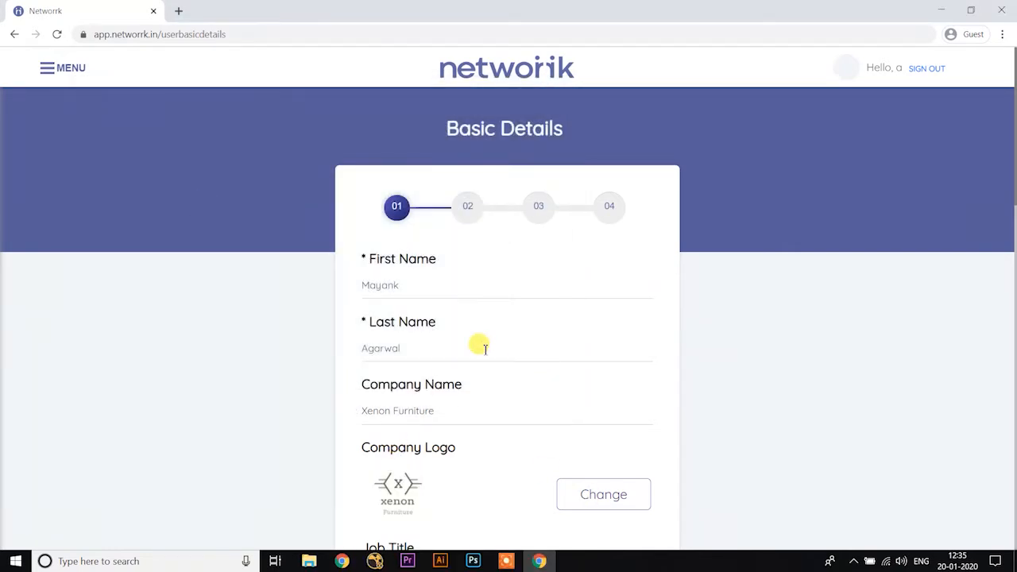
Step: Set the job title to Partner and fill in the landline number
scroll(477, 344, "down", 3)
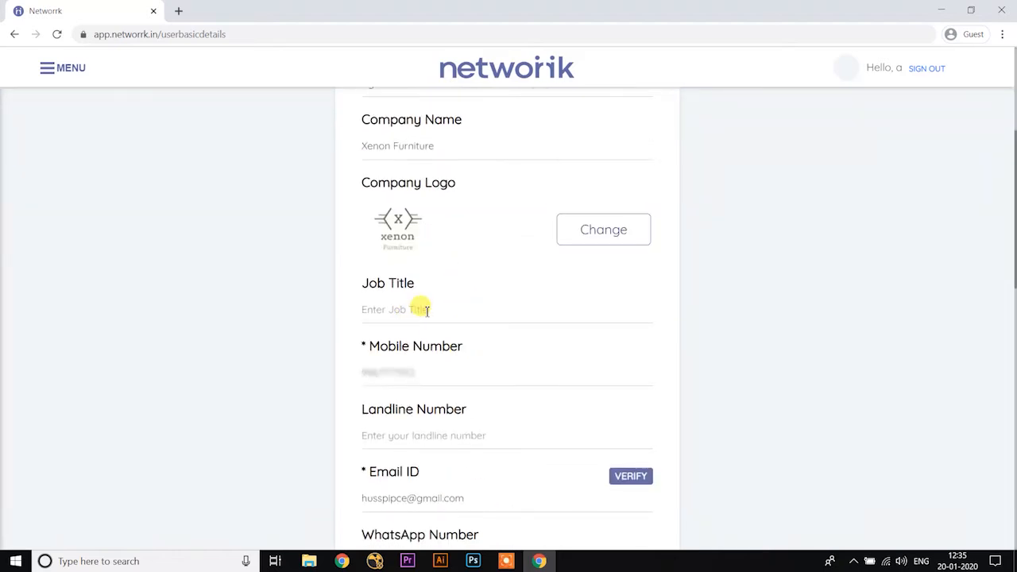
left_click(427, 311)
type("Partner")
scroll(420, 318, "down", 1)
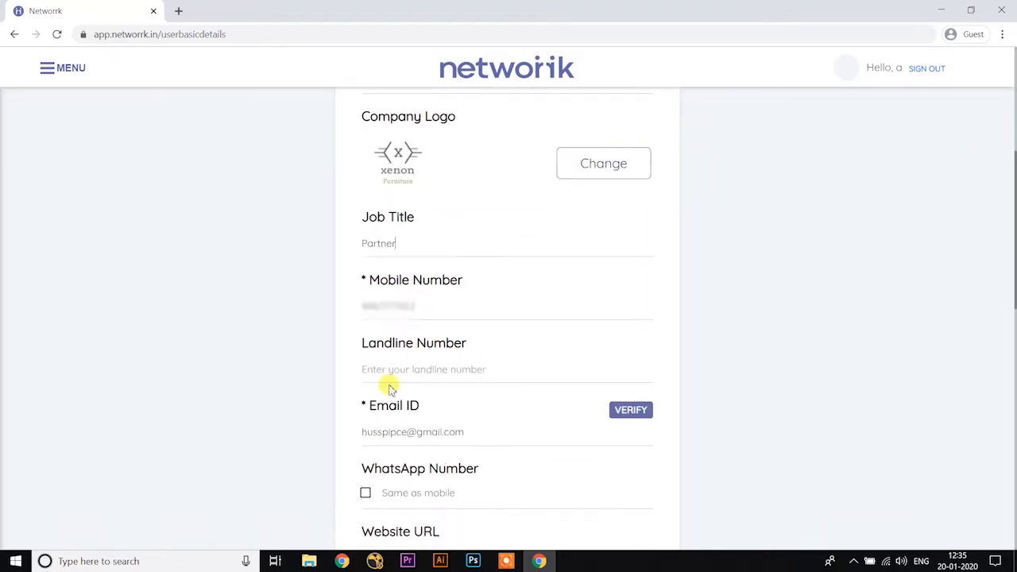
left_click(416, 366)
Step: Replace the email ID with the company's e-mail address and set the WhatsApp number to the same as mobile
left_click_drag(477, 431, 286, 437)
key("BackSpace")
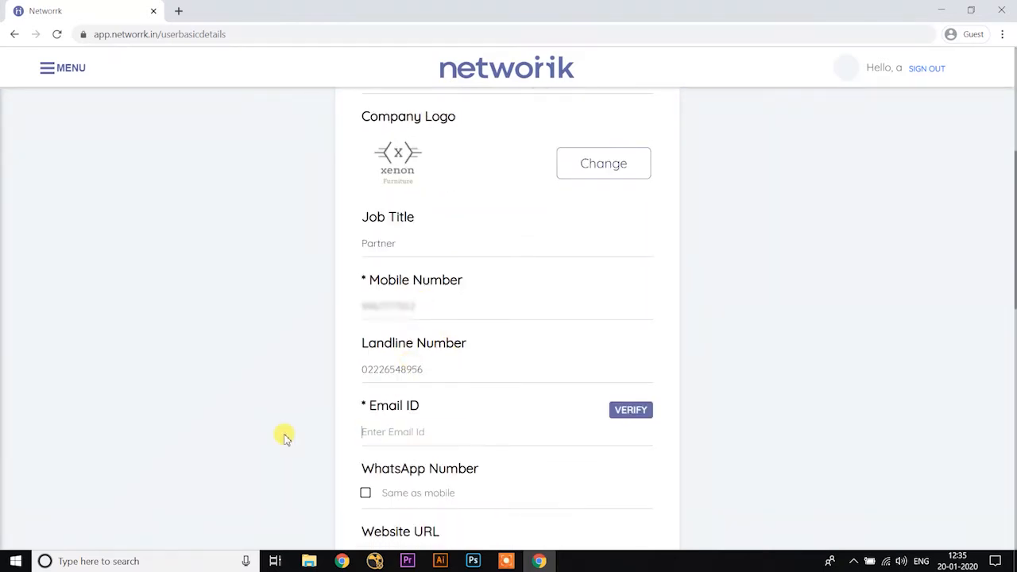
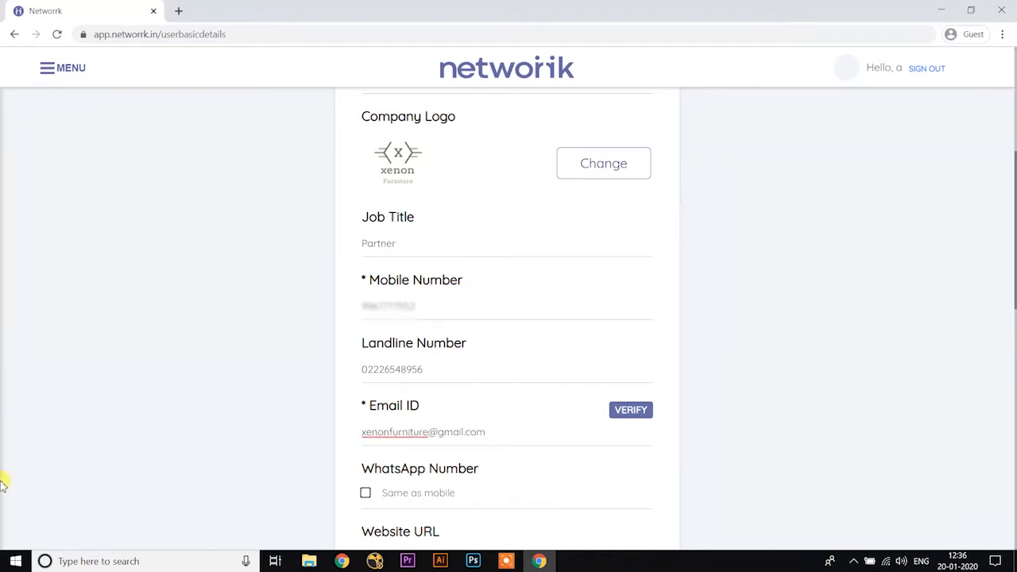
left_click(366, 495)
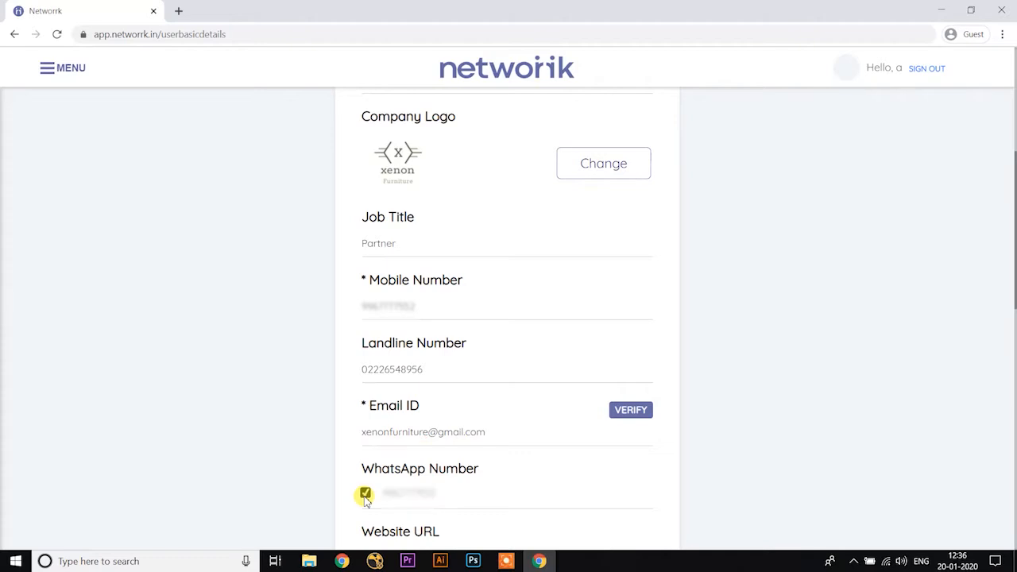
scroll(332, 412, "down", 2)
scroll(334, 411, "down", 1)
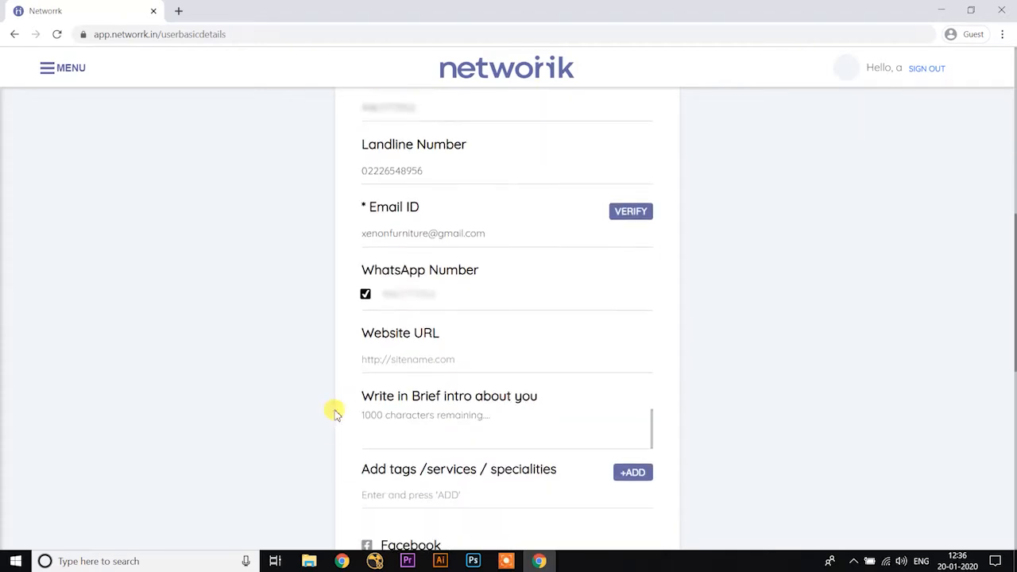
left_click(405, 361)
type("www.xenon")
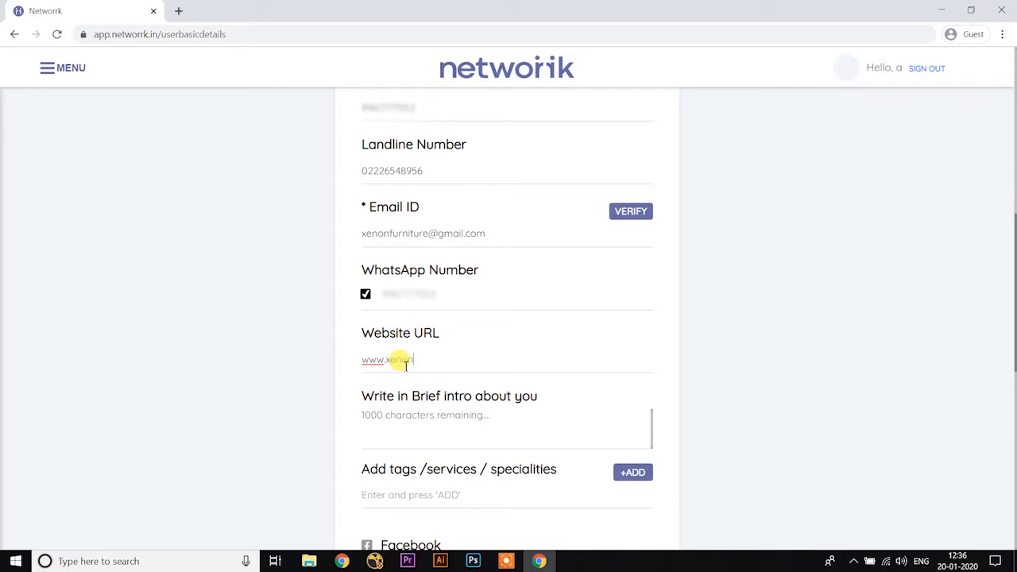
type("furniture.com")
Step: Write the brief intro "Xenon Furniture is a curator of design, taste and style in the luxury chairs making."
left_click(413, 419)
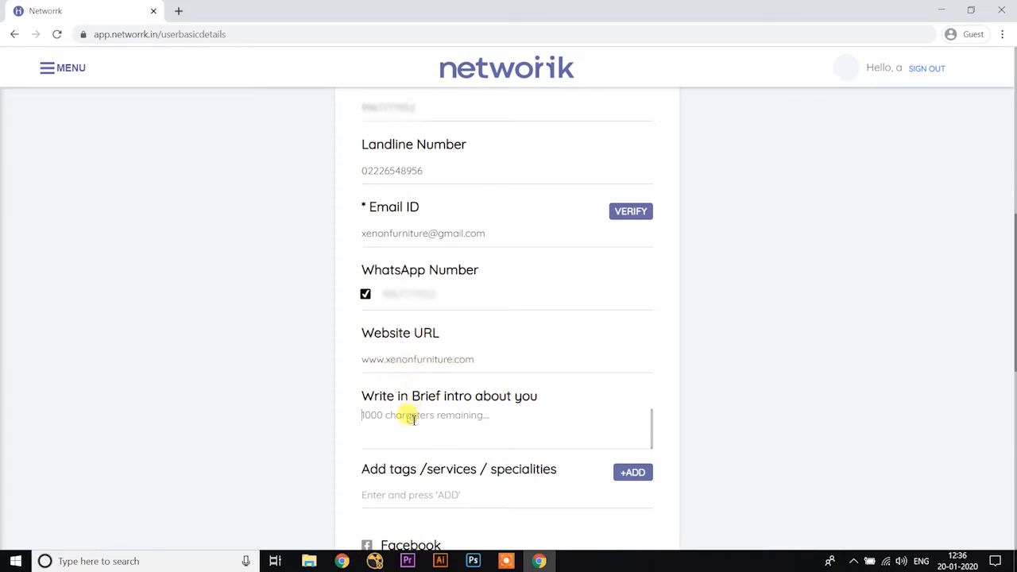
type("Xenon Furniture is a curator of design, taste and style in the luxury chairs making.")
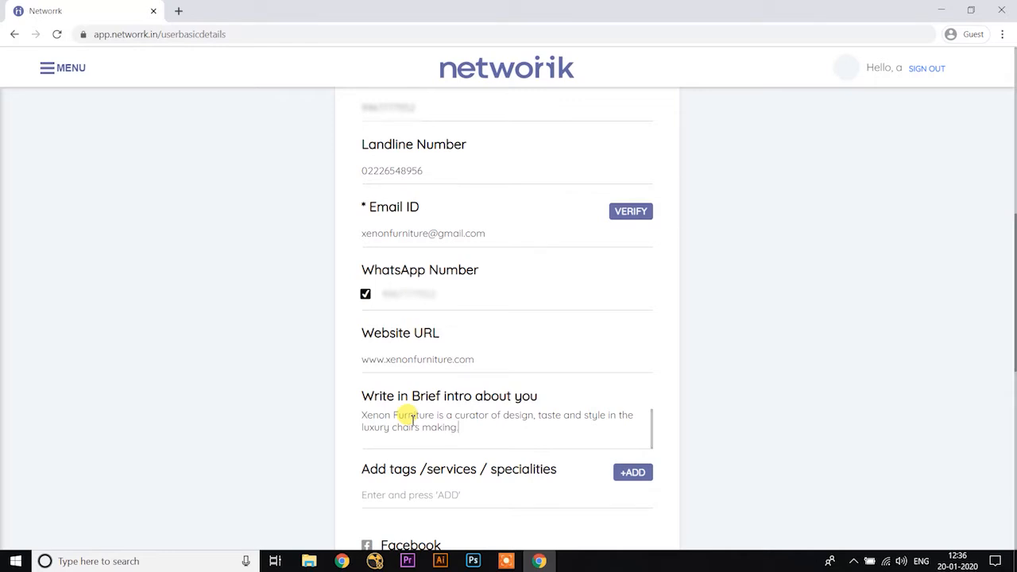
Step: Add the tags "chairs" and "luxury chairs" to the profile's services and specialities
scroll(404, 415, "down", 1)
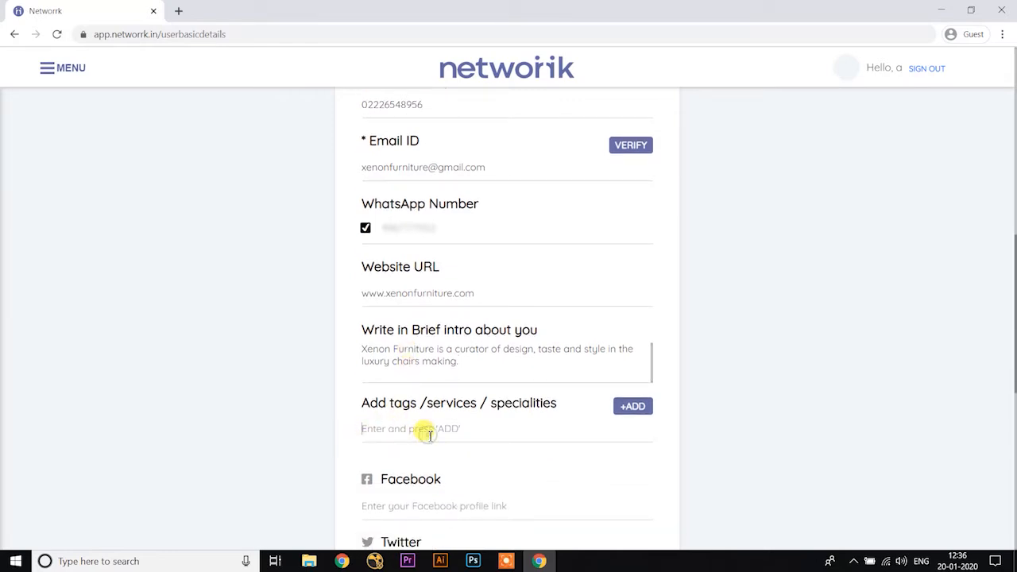
type("chairs")
left_click(625, 407)
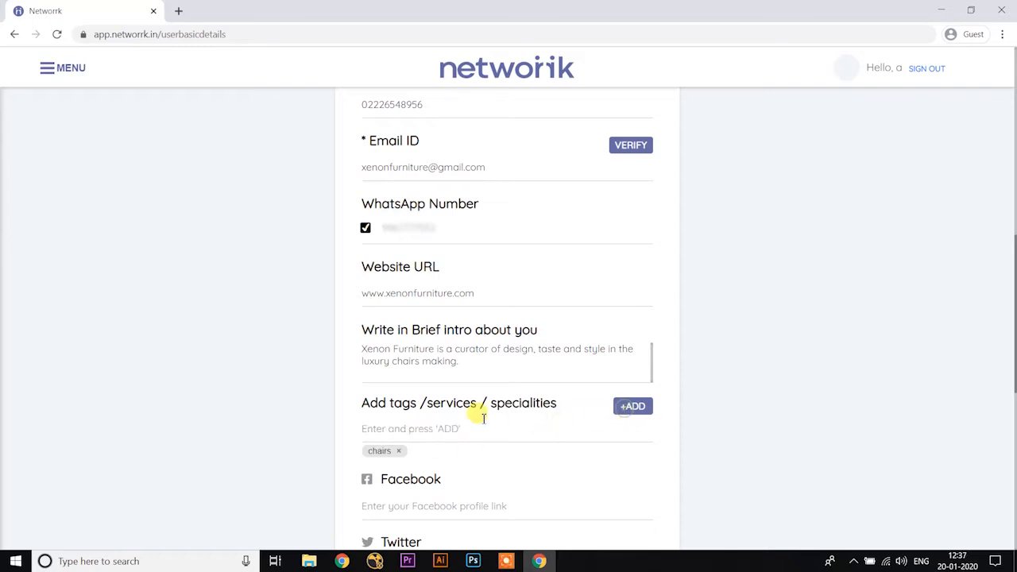
scroll(484, 419, "down", 1)
left_click(418, 385)
type("luxury")
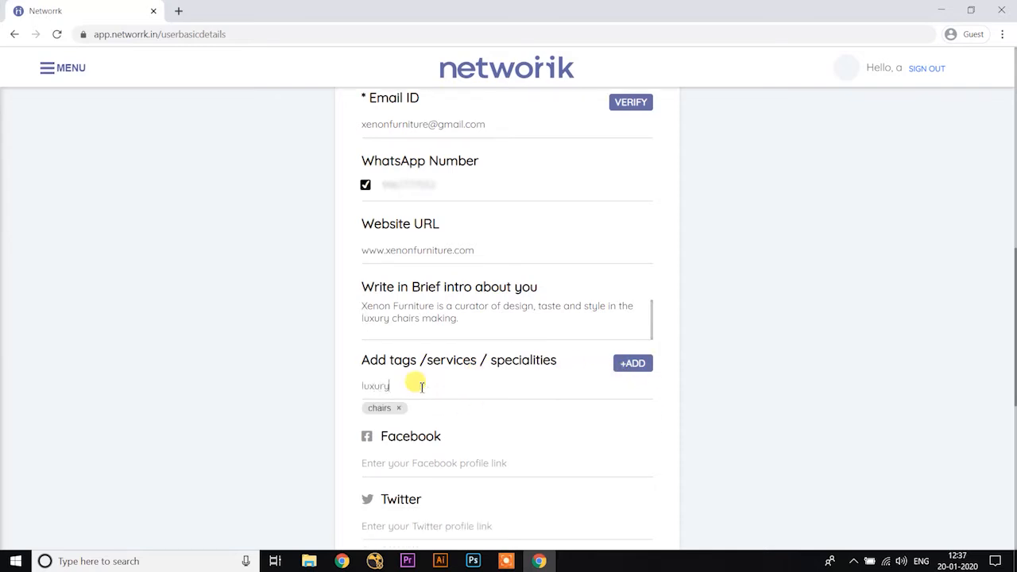
type(" chairs")
left_click(624, 363)
Step: Add two more speciality tags, "hardware chairs" and "home decor"
left_click(450, 387)
type("hardwa")
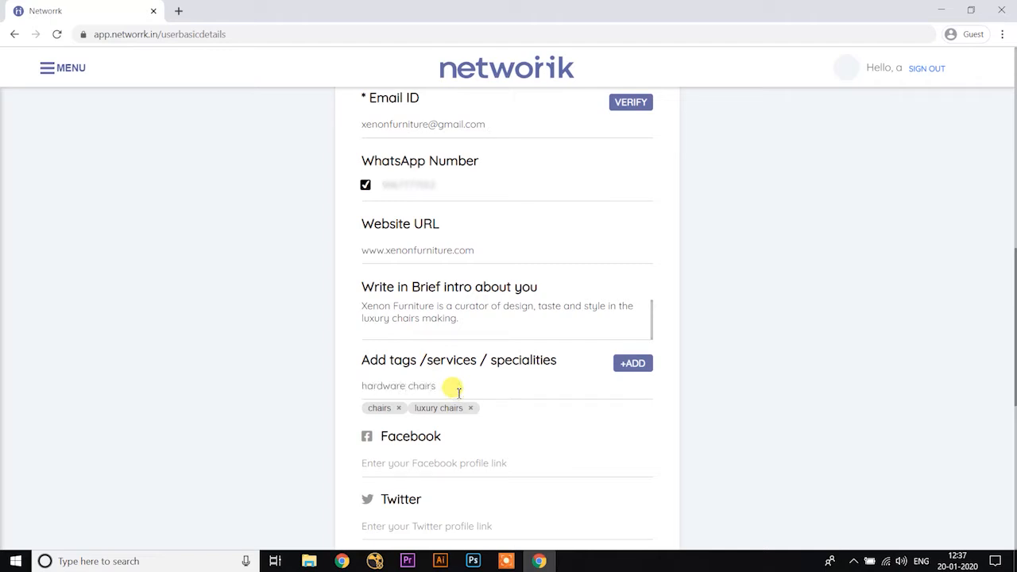
type("re chairs")
left_click(633, 363)
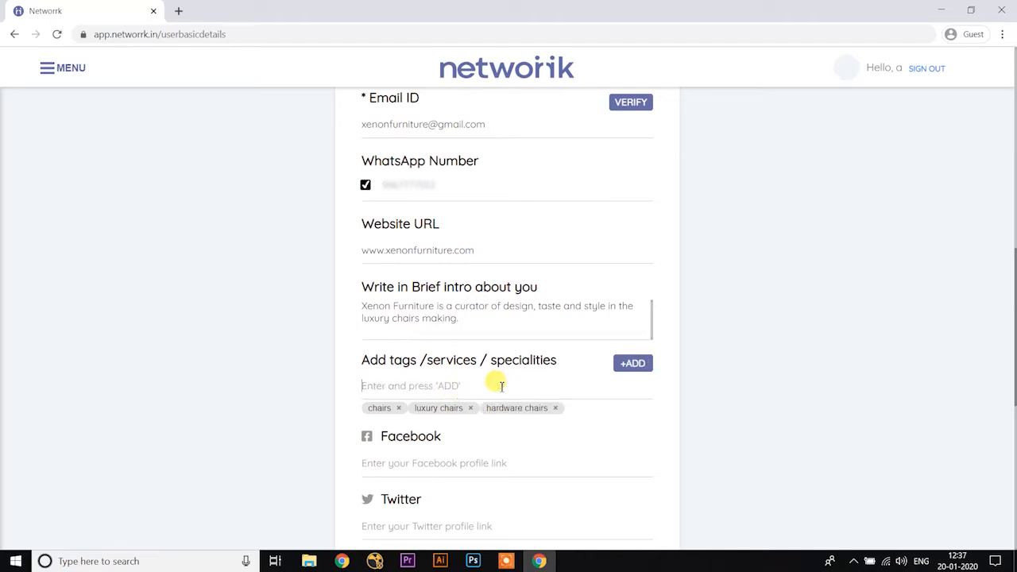
type("home decor")
left_click(618, 365)
scroll(202, 363, "down", 1)
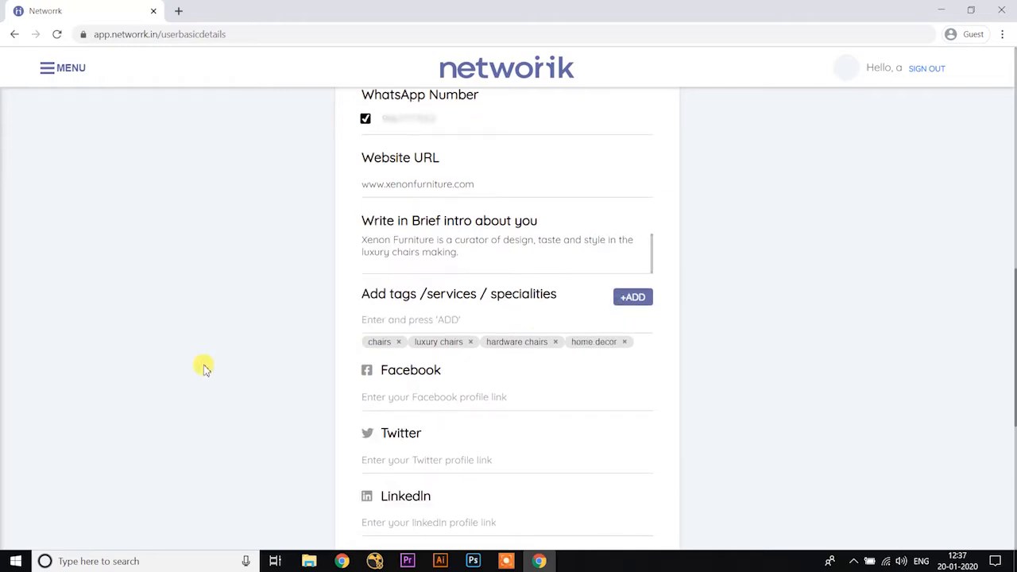
type("www.facebook.com/xenonfurniture")
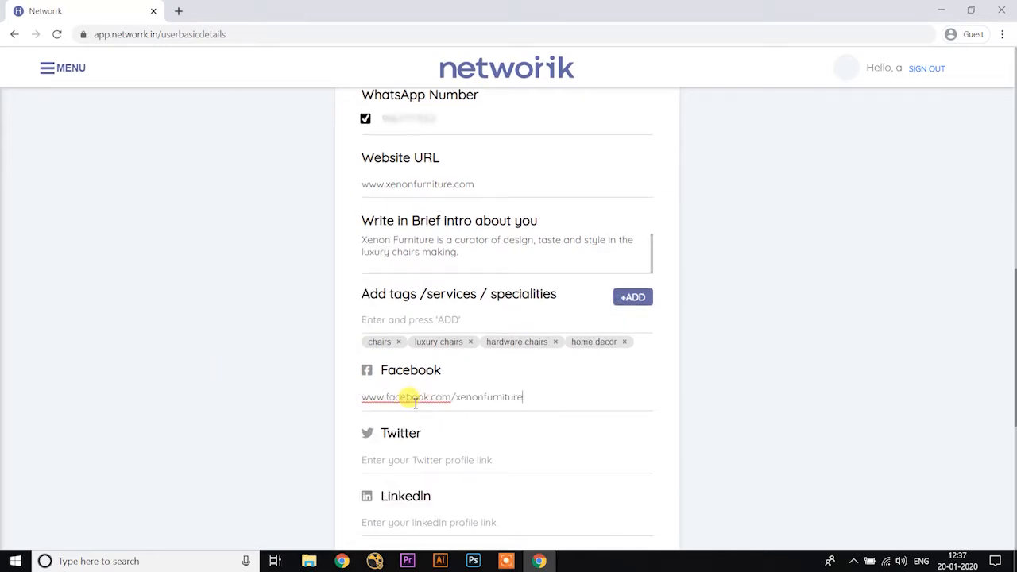
scroll(409, 400, "down", 2)
left_click(408, 328)
type("www.twitter.com/xenonfurniture")
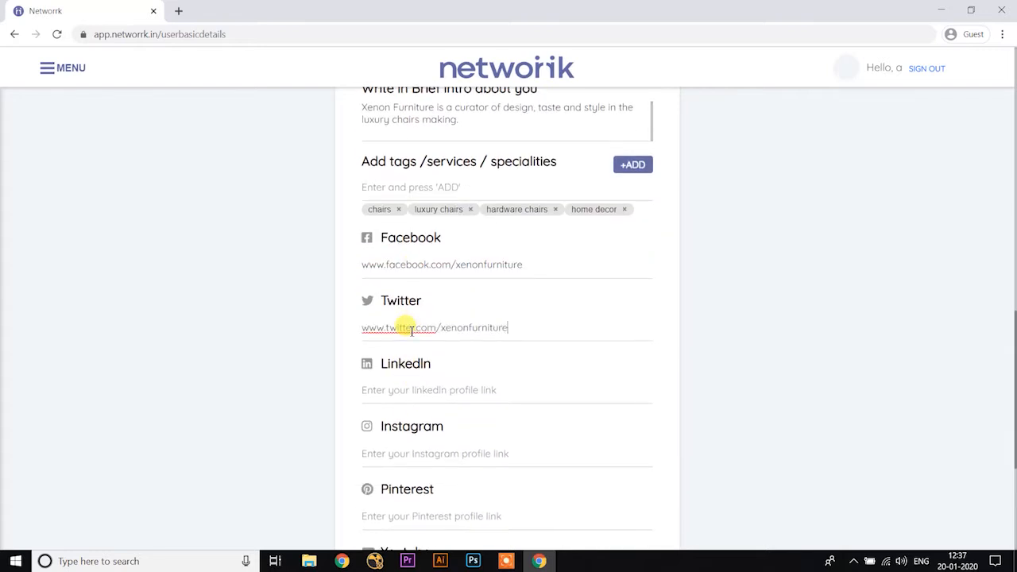
left_click(423, 388)
type("www.linkedin.com/xenonfurniture")
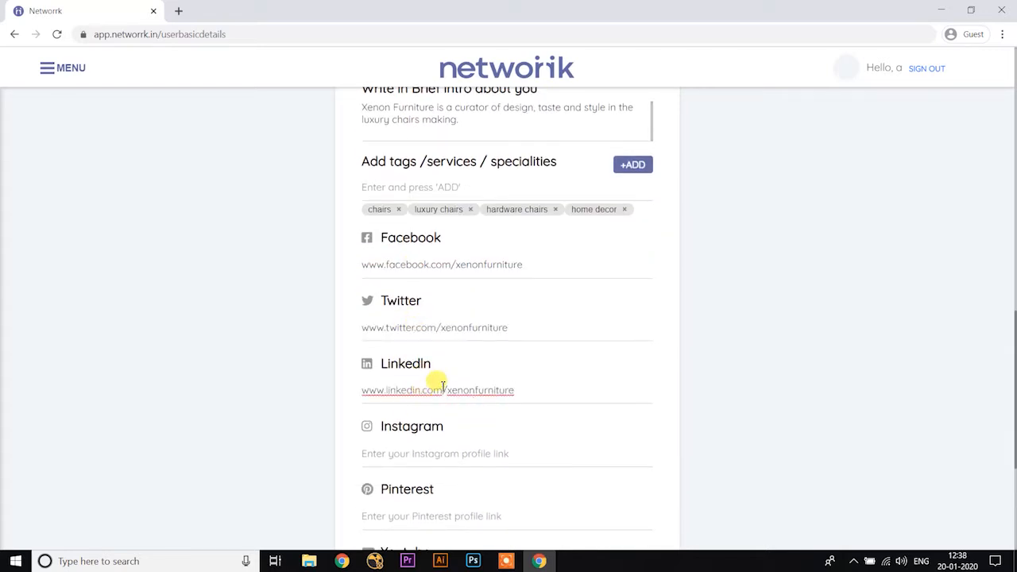
scroll(422, 385, "down", 1)
left_click(410, 390)
type("www.instagram.com/xenonfurniture")
scroll(413, 395, "down", 1)
left_click(427, 384)
type("www.pinterest.com/xenonfurniture")
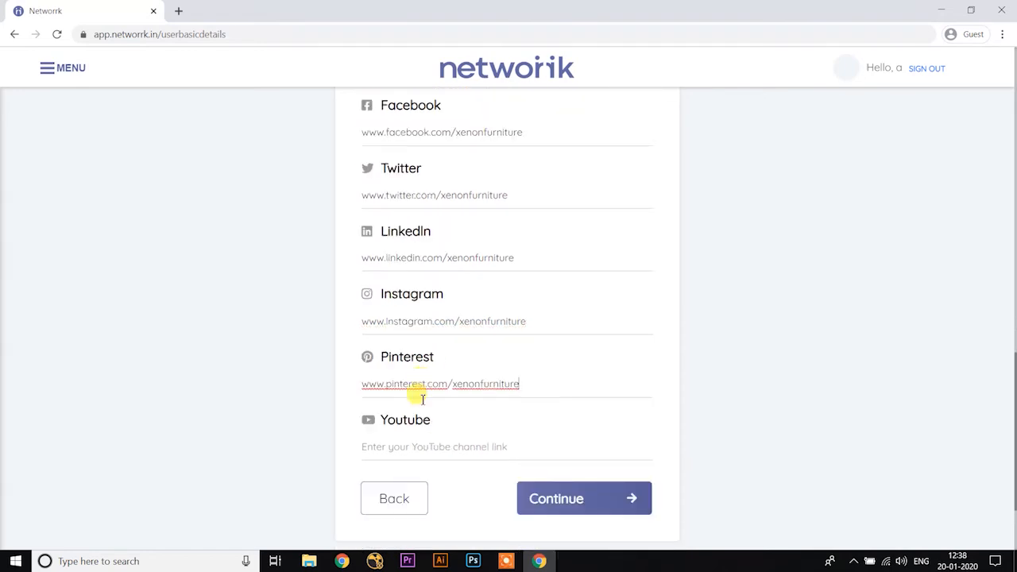
left_click(433, 448)
type("www.youtube.com/channel")
scroll(450, 421, "down", 1)
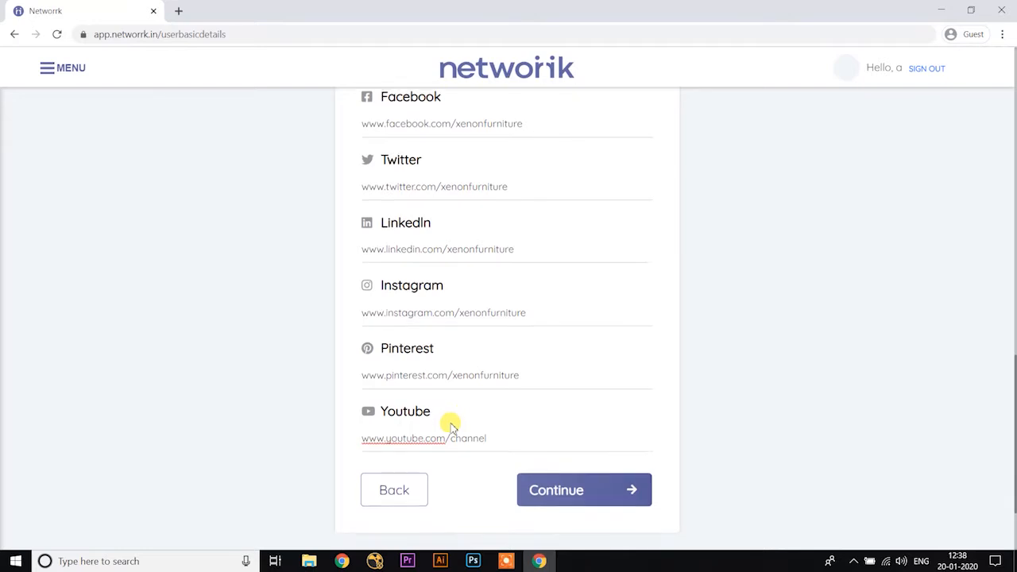
left_click(557, 439)
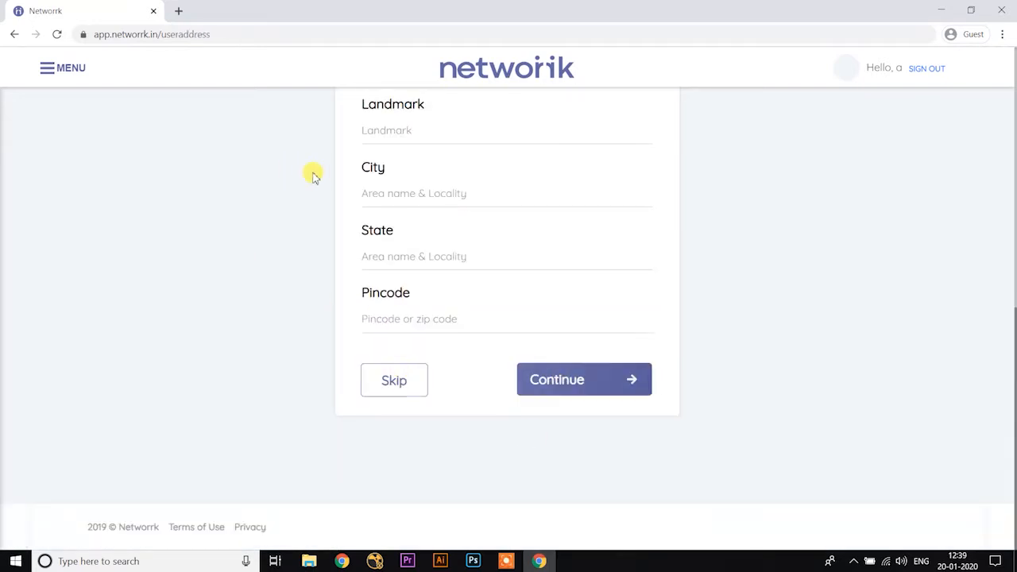
Step: Fill in Address Line 1 with the company's street address
scroll(319, 180, "up", 3)
scroll(319, 179, "up", 3)
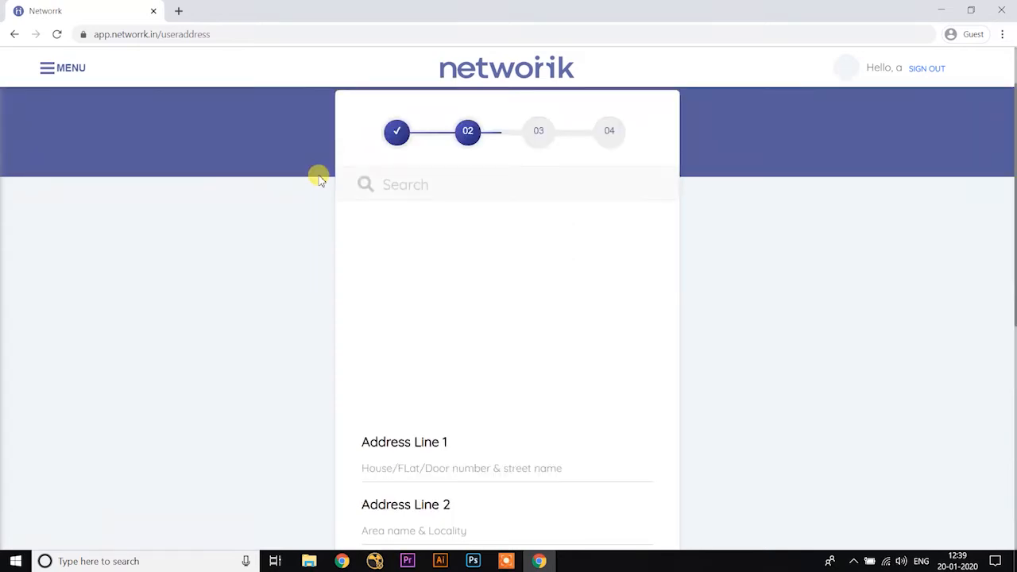
left_click(439, 189)
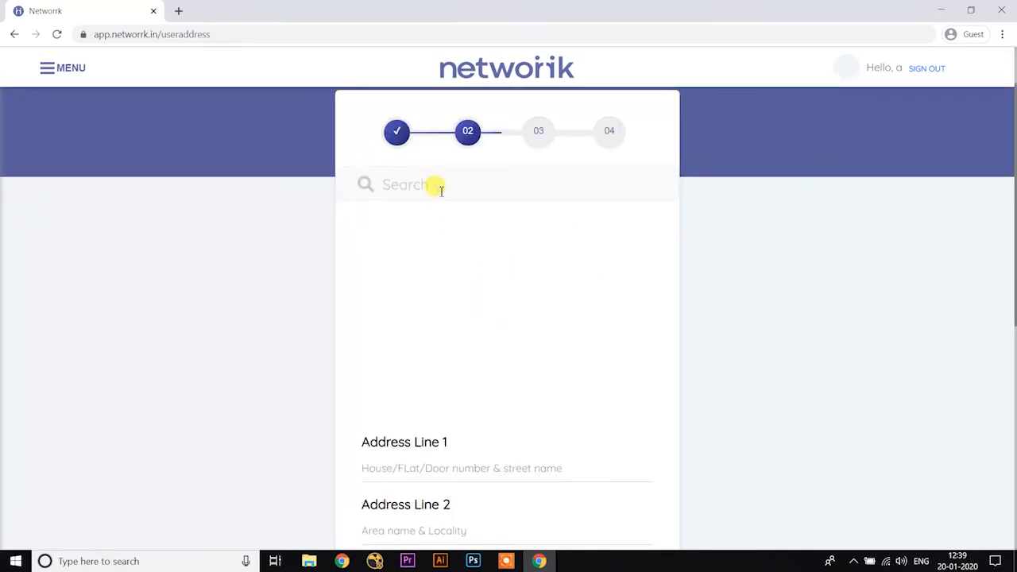
scroll(434, 187, "down", 2)
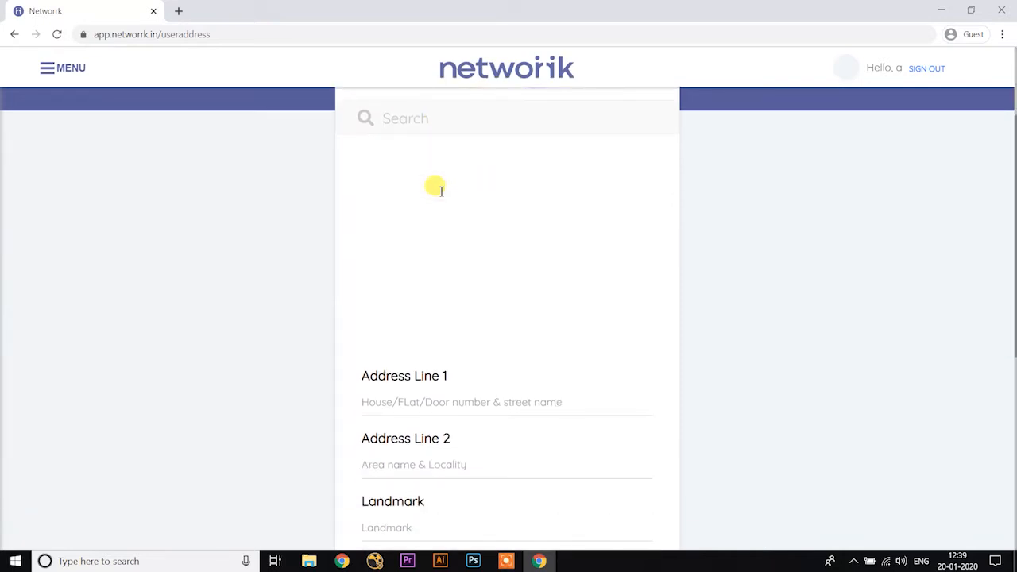
left_click(431, 336)
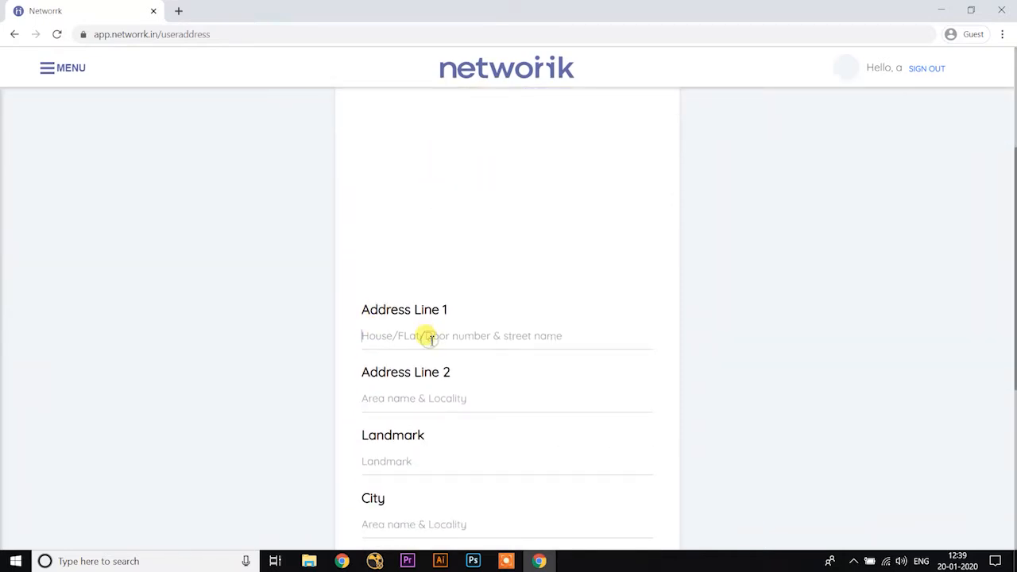
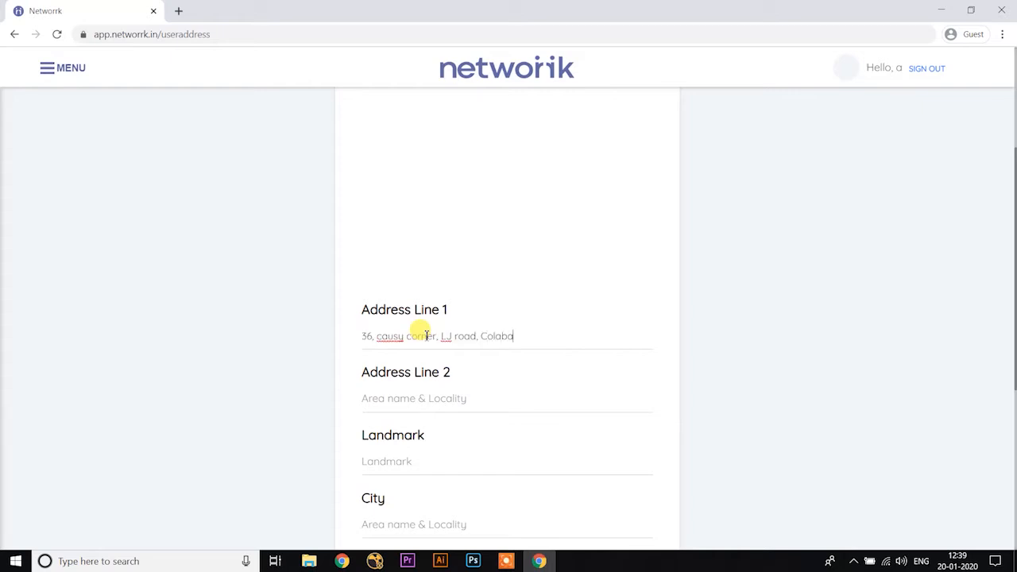
Step: Fill in the Landmark field of the company's address with the nearby school
scroll(426, 327, "down", 2)
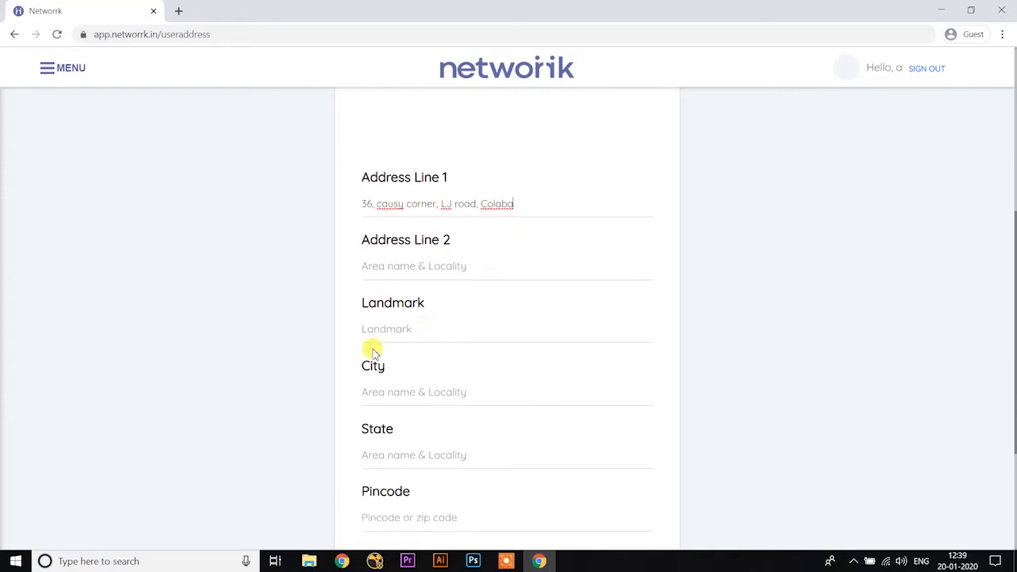
left_click(399, 331)
scroll(400, 331, "down", 1)
type("Near St Michael High School")
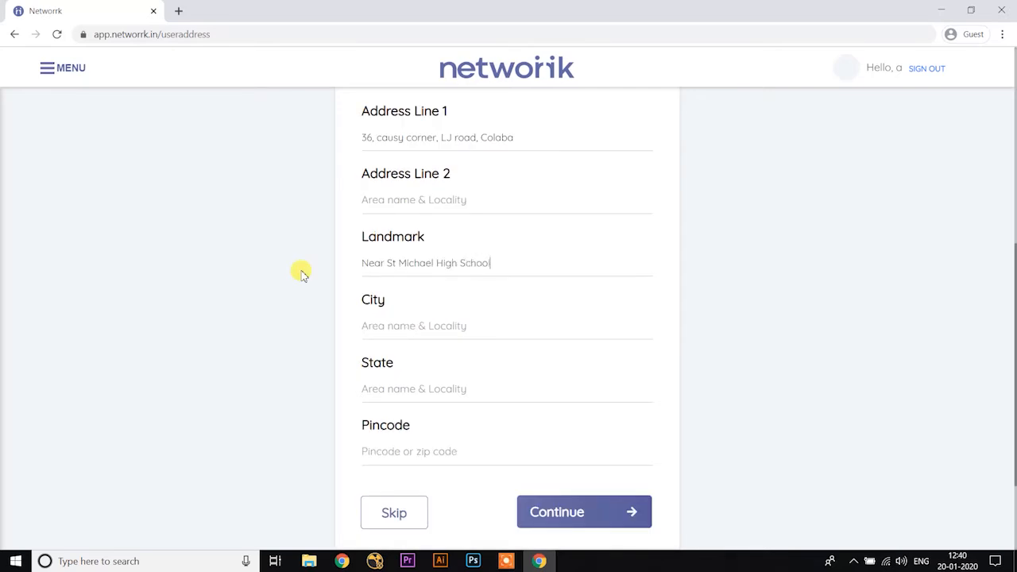
Step: Fill in the city and the state of the company's address
scroll(397, 274, "down", 1)
left_click(400, 260)
type("M")
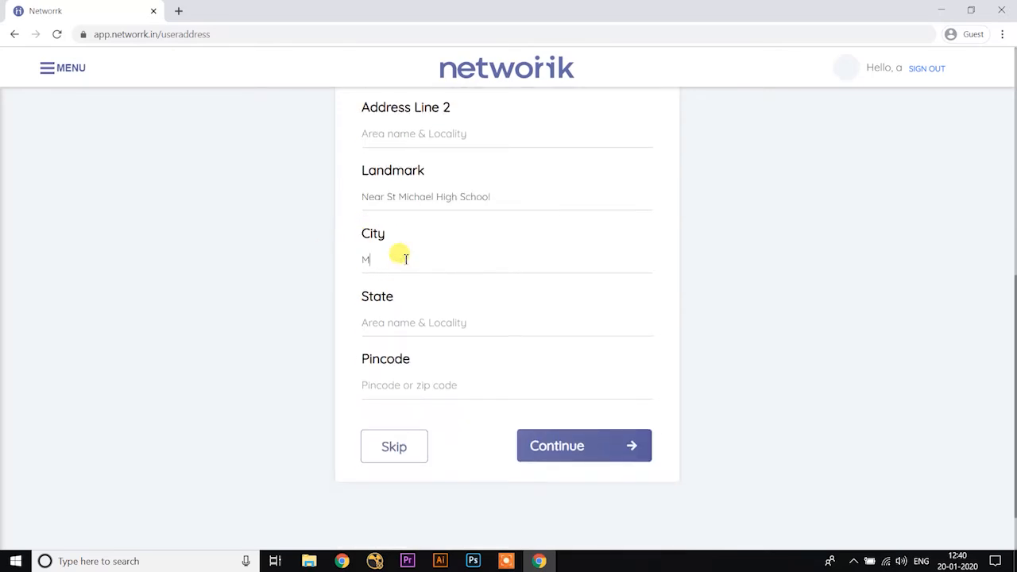
type("umbai")
left_click(407, 322)
type("Maharashtra")
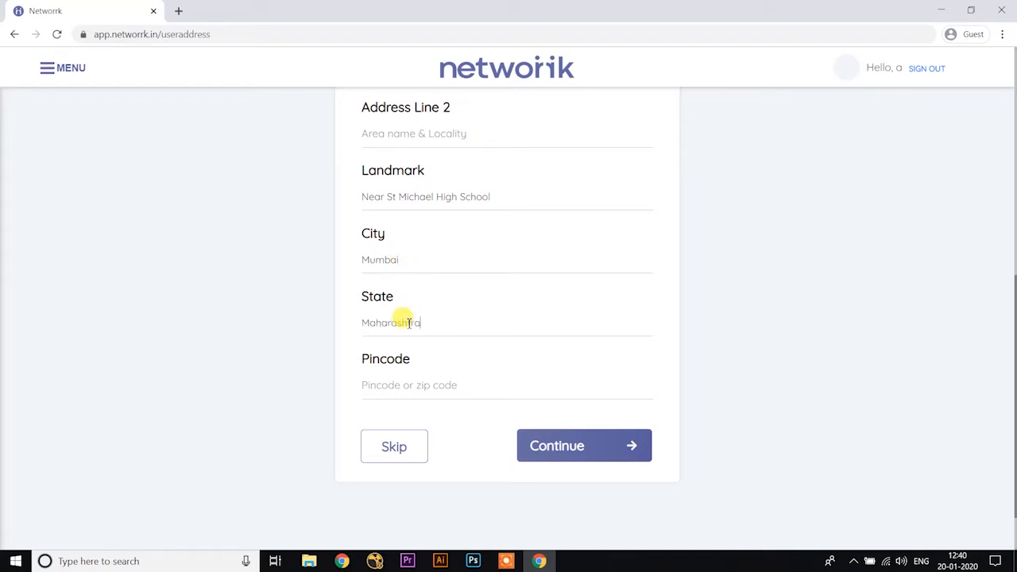
Step: Enter the company's postal pincode and continue to the Profile Picture page
left_click(426, 384)
type("41")
left_click(551, 447)
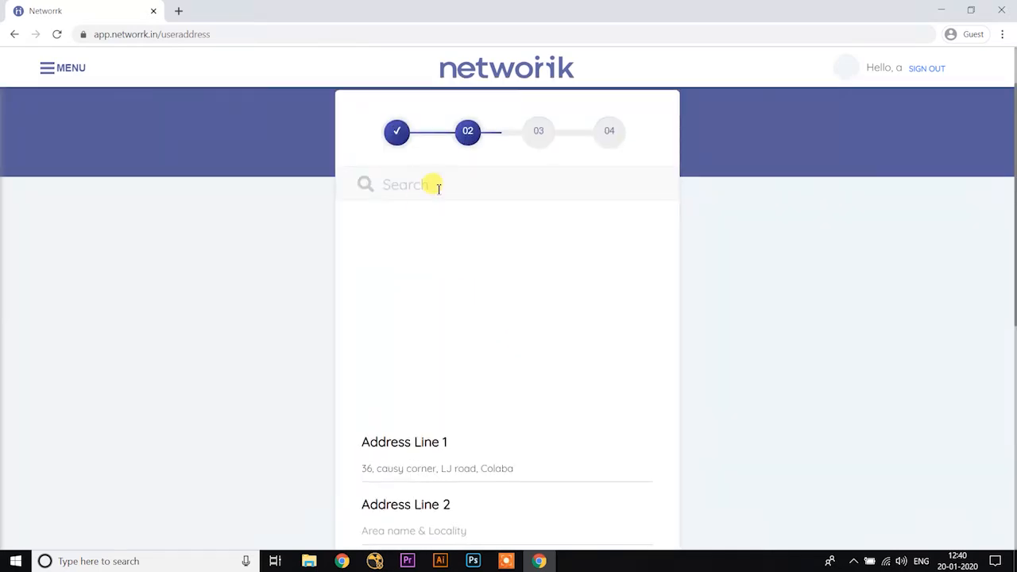
scroll(364, 334, "down", 5)
left_click(549, 398)
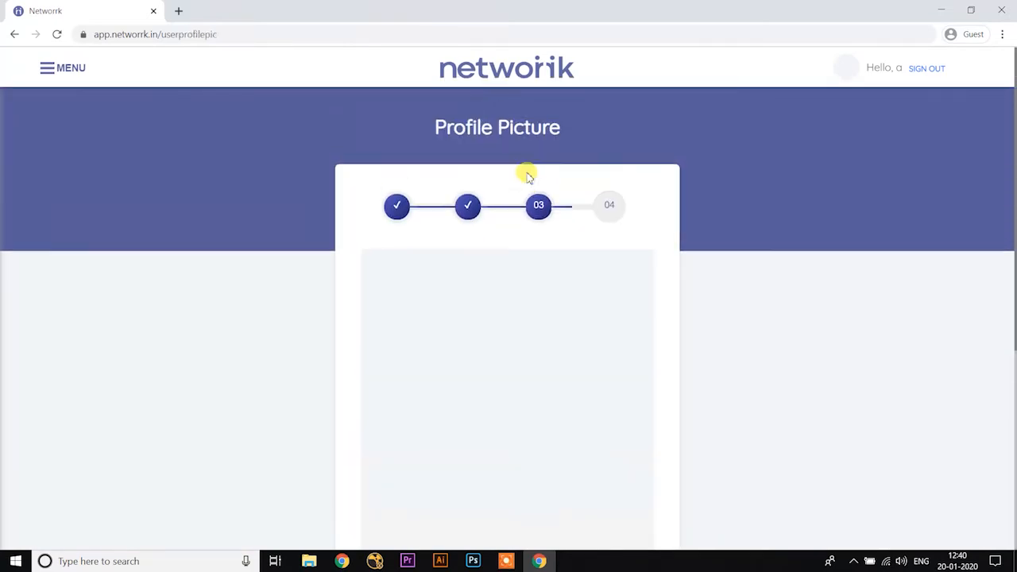
Step: Upload the portrait of the man in a dark suit as profile picture and continue to Marketing Material
scroll(509, 215, "down", 5)
left_click(394, 408)
left_click(498, 247)
double_click(217, 199)
scroll(505, 277, "up", 4)
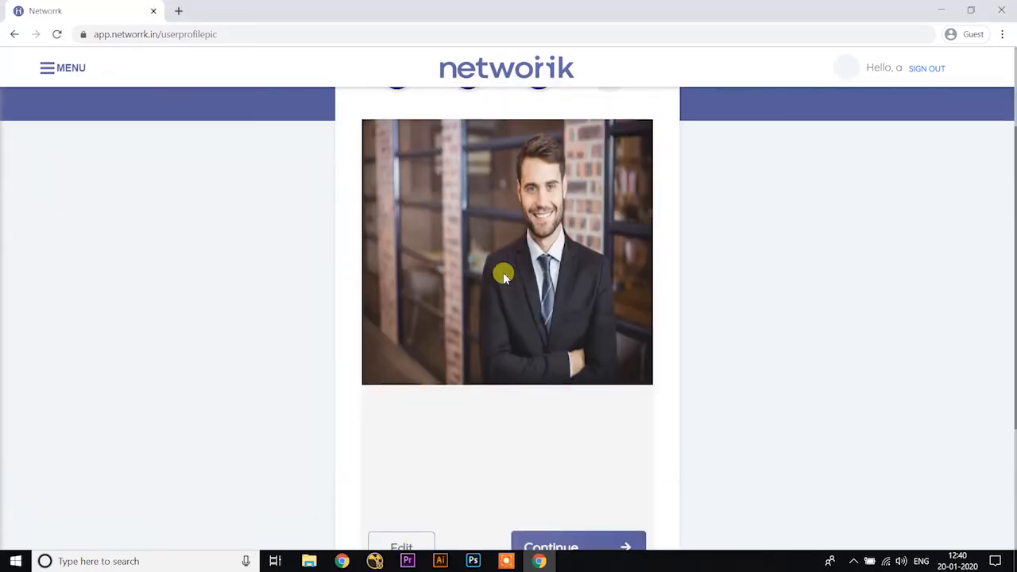
scroll(541, 177, "down", 4)
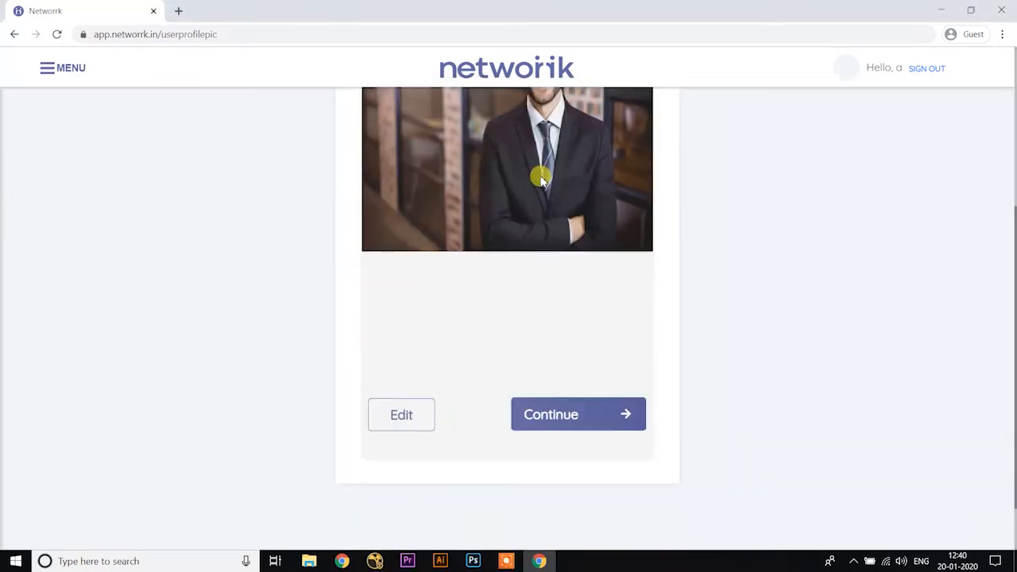
left_click(561, 347)
scroll(469, 278, "up", 3)
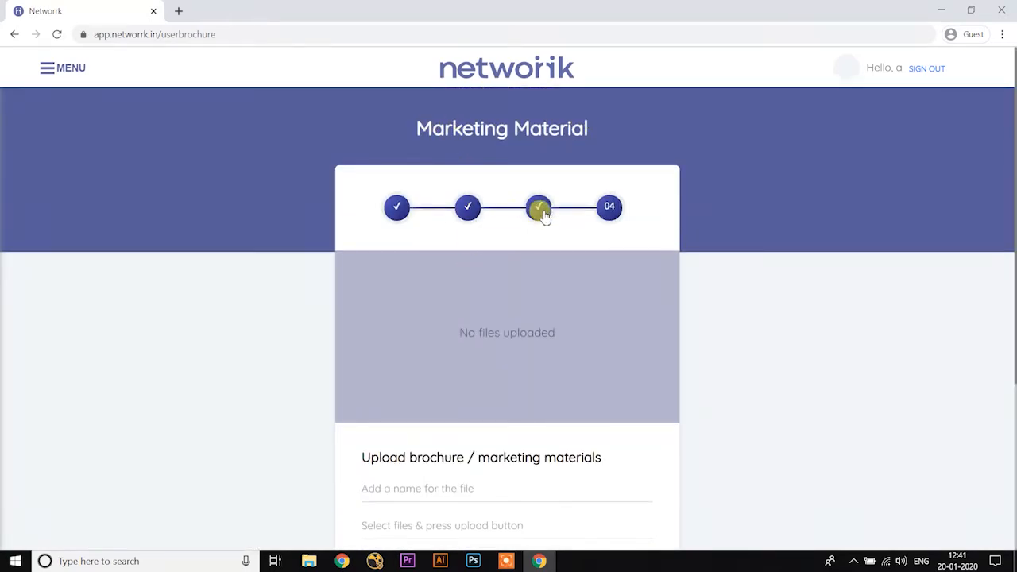
Step: Name the marketing material "home decor", select the home decor PDF from the xenon furniture folder and upload it
scroll(461, 331, "down", 1)
left_click(413, 422)
type("d")
key("BackSpace")
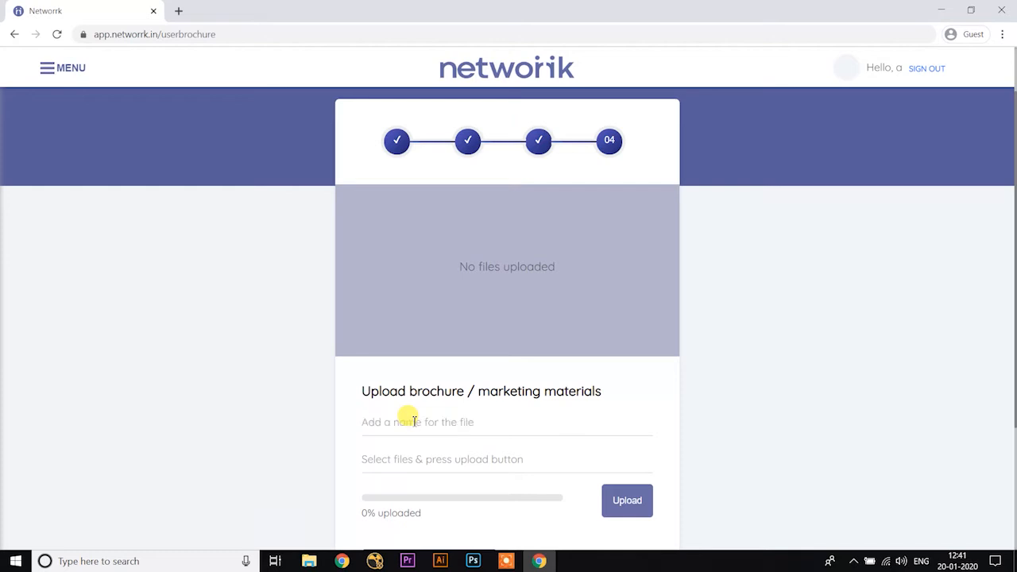
type("home decor")
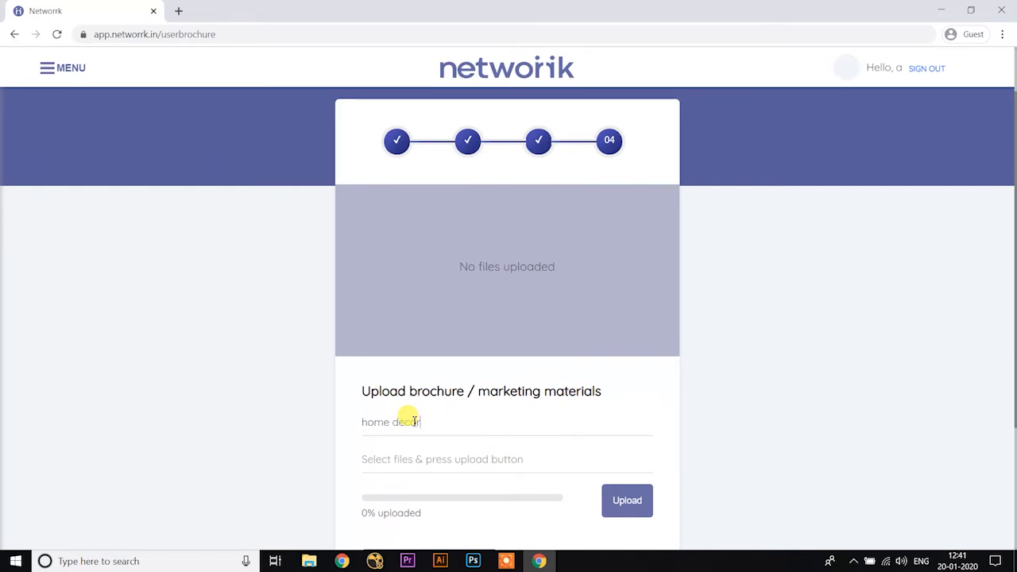
scroll(453, 390, "down", 1)
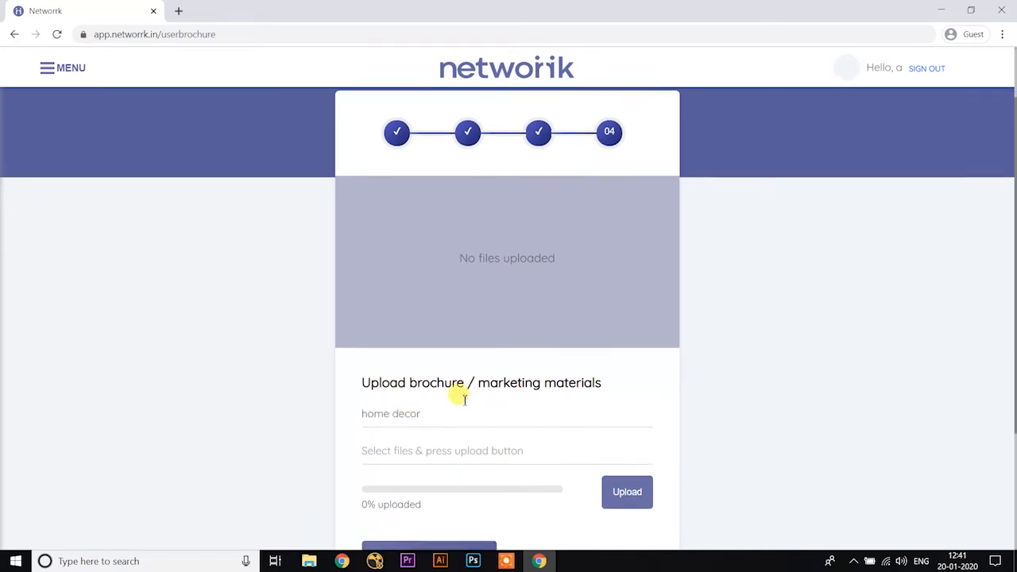
left_click(387, 400)
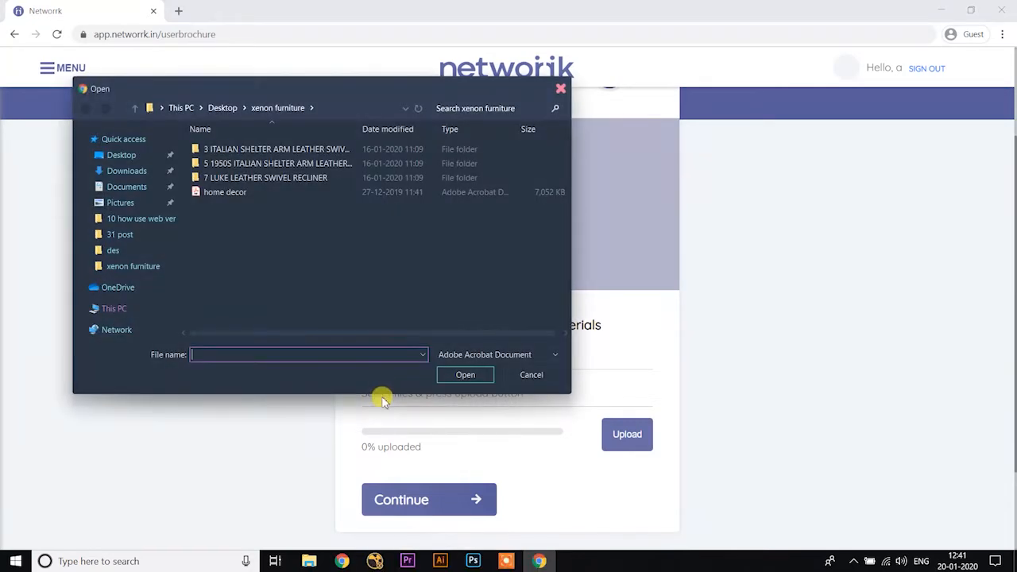
left_click(222, 193)
double_click(224, 199)
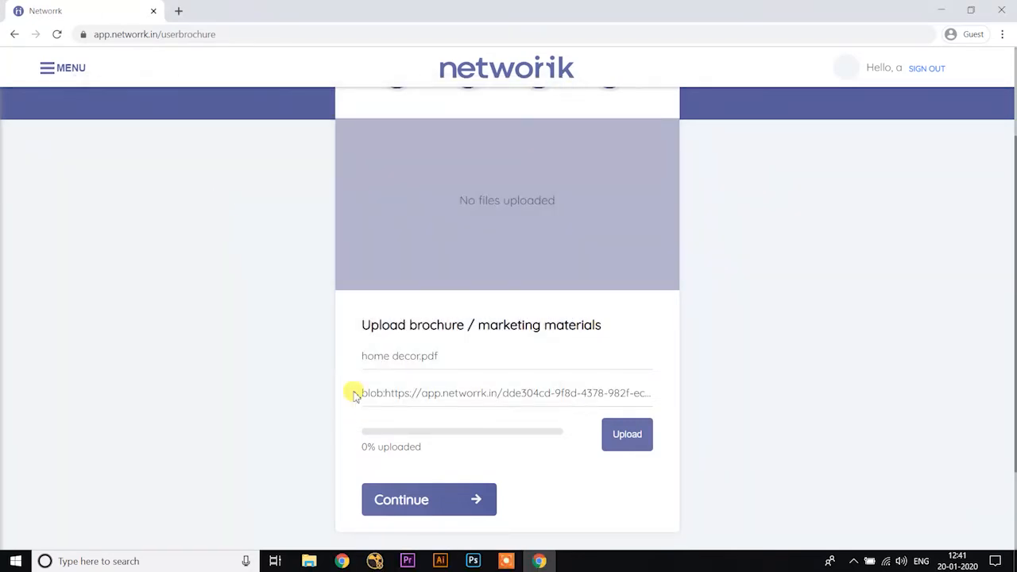
left_click(628, 435)
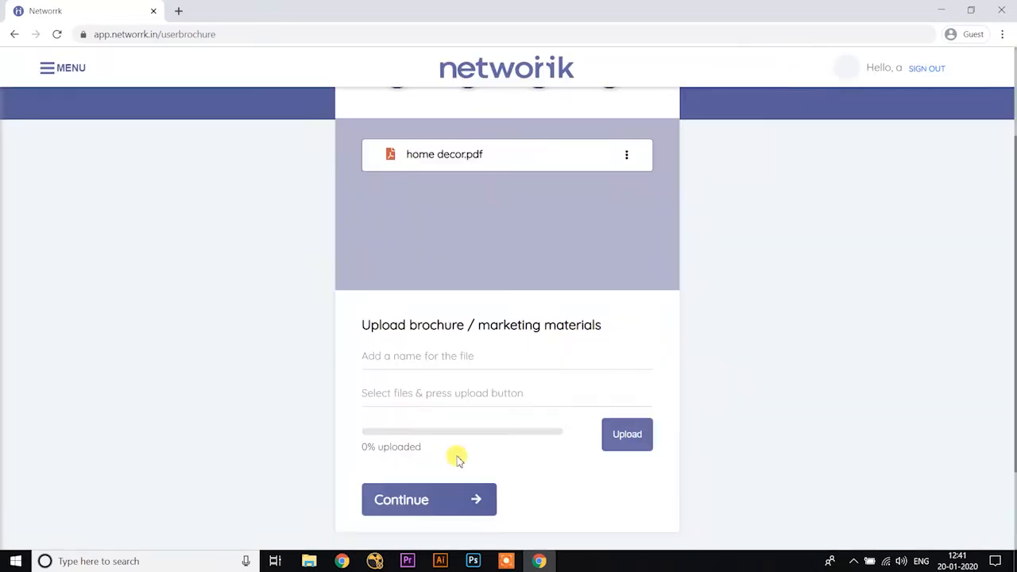
Step: Continue from the Marketing Material page to finish the profile setup
scroll(429, 445, "down", 2)
left_click(426, 392)
scroll(429, 393, "up", 5)
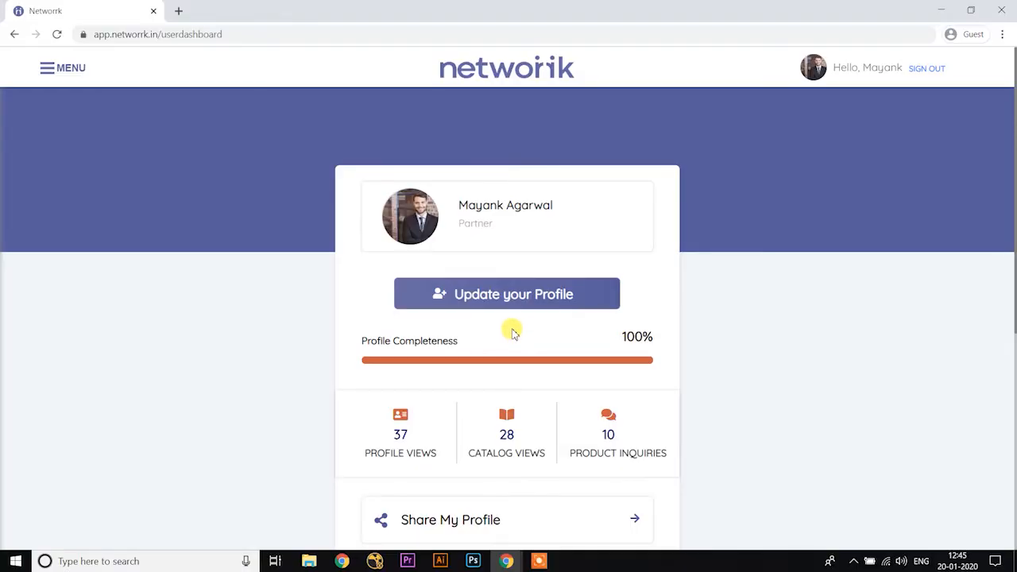
Step: Go to My Digital Catalog and create the first catalog, named "Luxury Chairs"
scroll(513, 332, "down", 3)
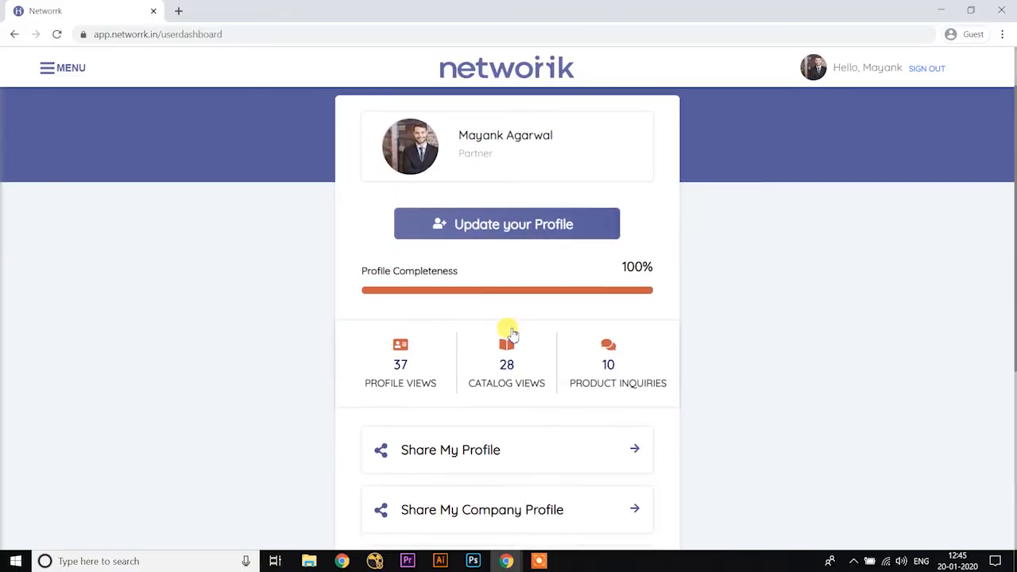
left_click(420, 441)
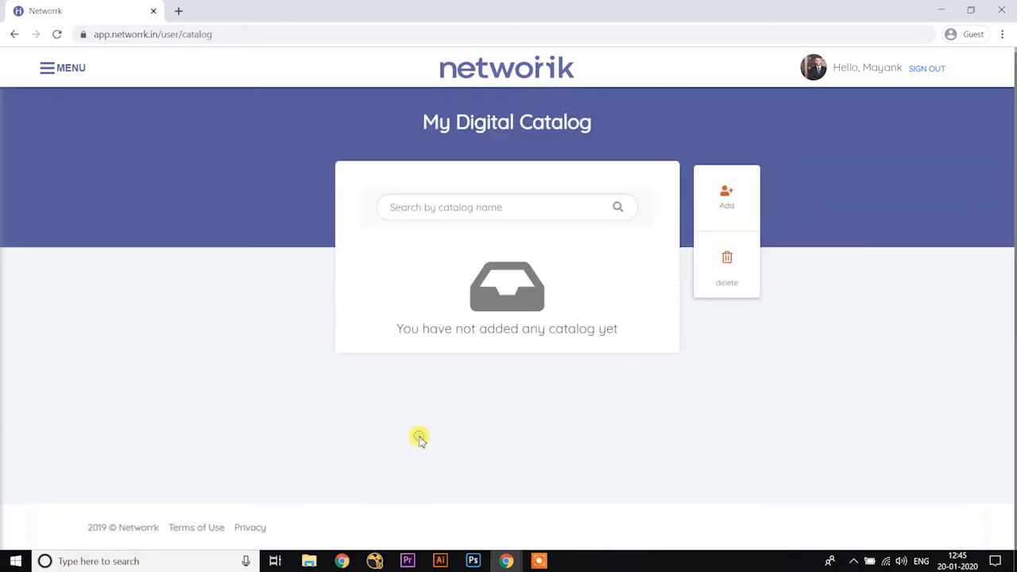
left_click(723, 207)
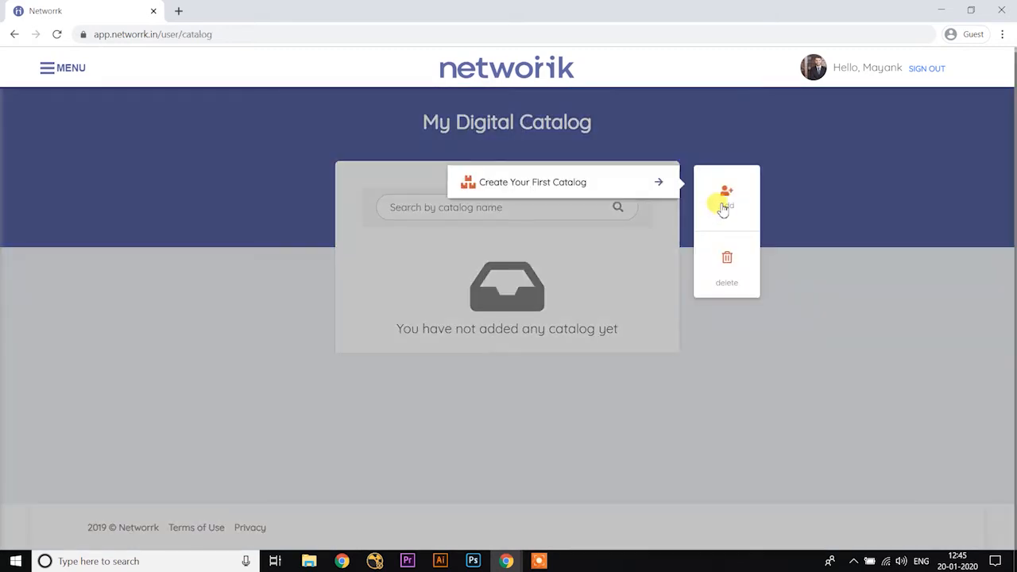
left_click(562, 184)
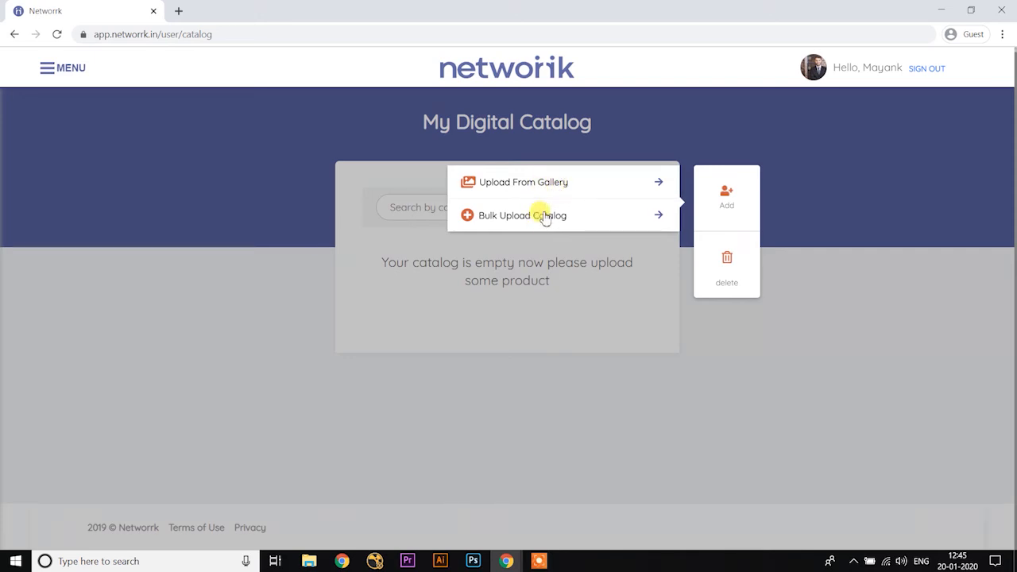
Step: Start a gallery upload for the catalog and add the dark leather chair photo from the folder numbered 3
left_click(605, 182)
scroll(466, 232, "up", 3)
scroll(421, 421, "down", 3)
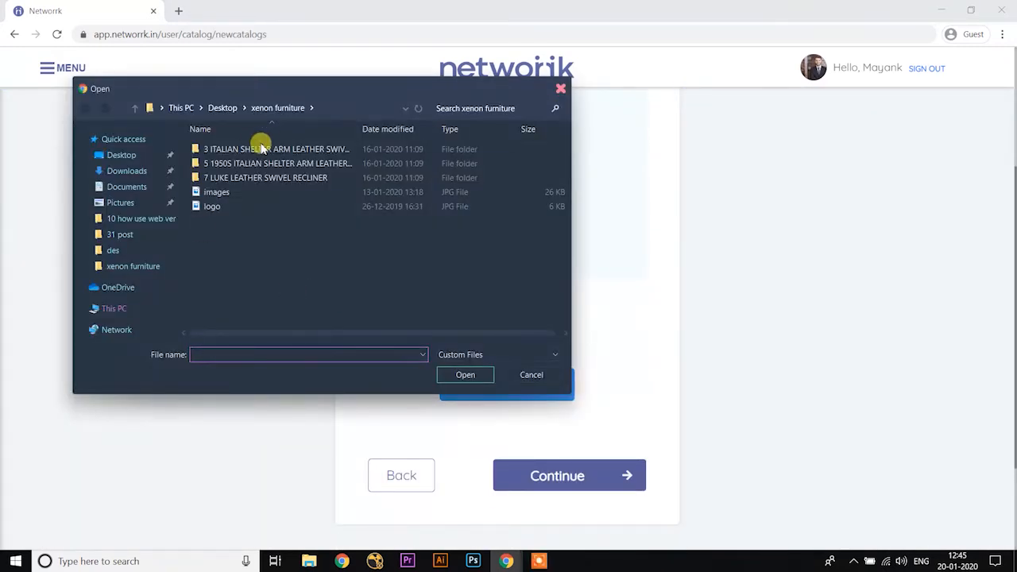
double_click(261, 143)
double_click(240, 149)
Step: Add the beige Italian shelter arm chair photo from the folder numbered 5 to the upload
left_click(480, 197)
left_click(133, 109)
double_click(272, 164)
double_click(232, 162)
Step: Add the recliner photo from the 7 LUKE LEATHER SWIVEL RECLINER folder and continue to the product details
left_click(620, 206)
left_click(133, 109)
double_click(254, 171)
double_click(252, 158)
scroll(423, 352, "down", 3)
left_click(517, 342)
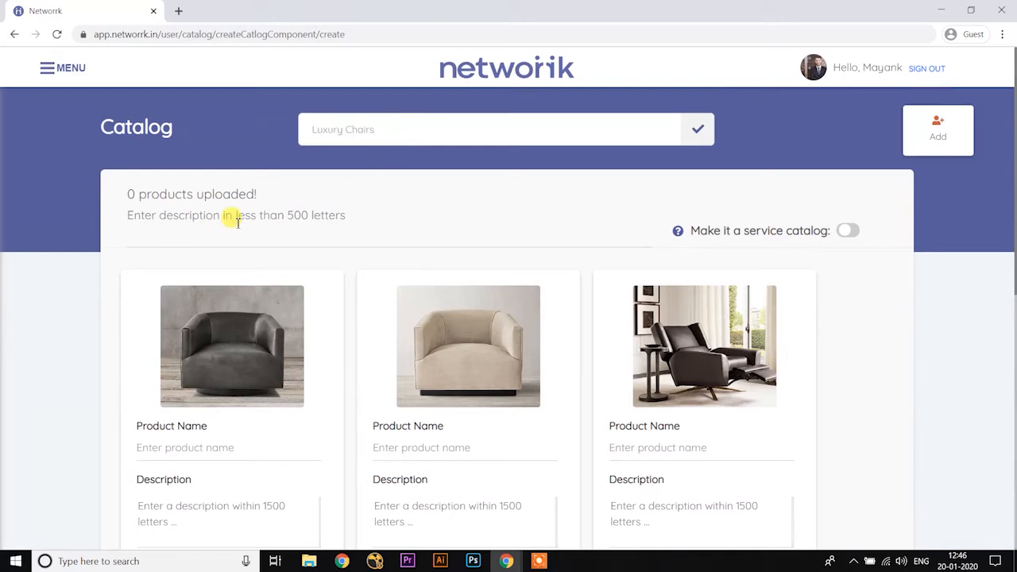
Step: Describe the catalog as "Luxury Chairs by Xenon Furniture" and name the first product "1950S Italian Shelter Arm Leather chiar."
type("Luxury Chairs by Xenon Furniture")
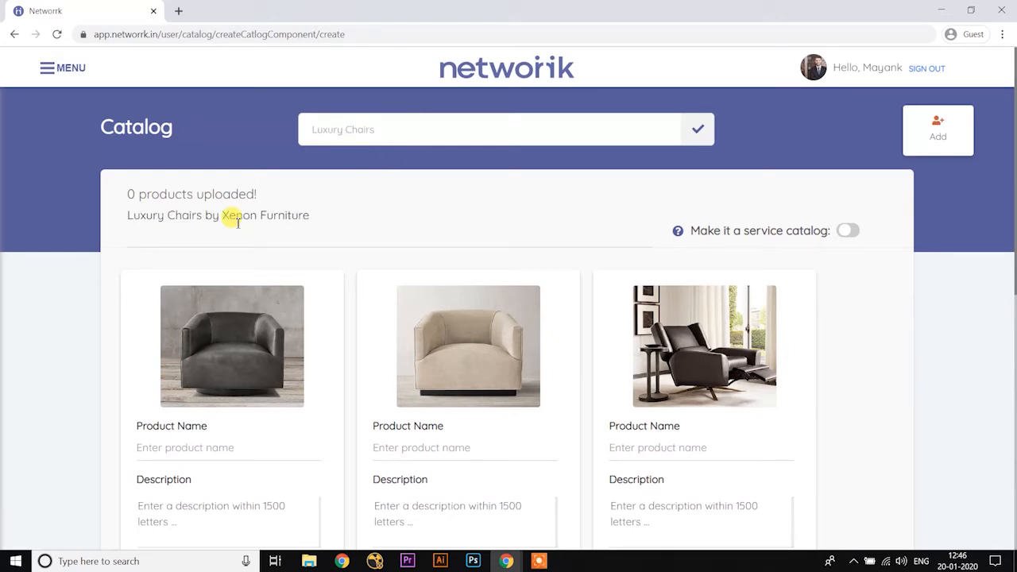
scroll(238, 223, "down", 2)
left_click(209, 317)
type("1950S Italian Shelter Arm Leather chiar.")
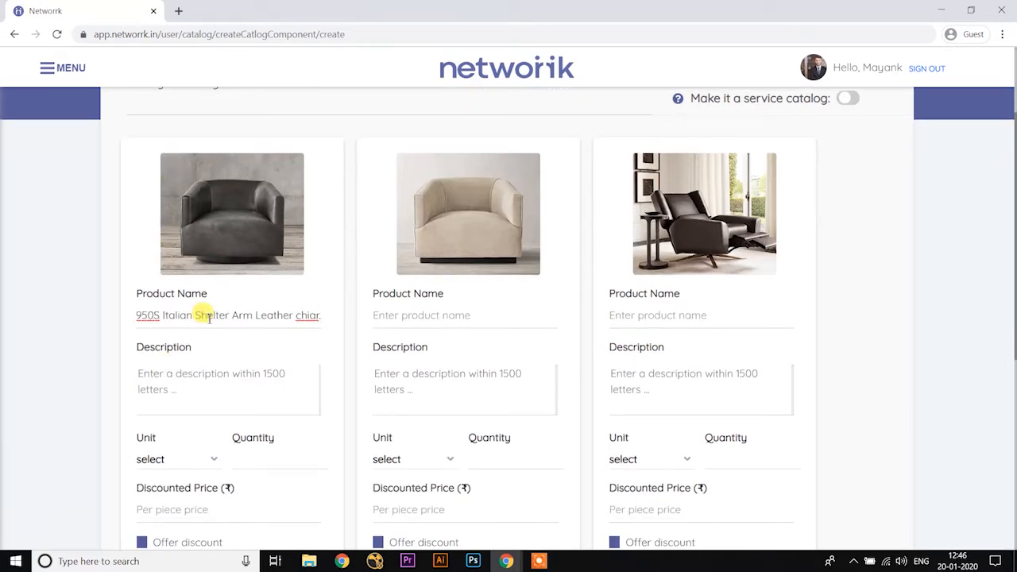
Step: Describe the first chair as recalling midcentury Italian Design, and set unit pc, quantity 1 and discounted price ₹23000
left_click(180, 380)
type("Slend")
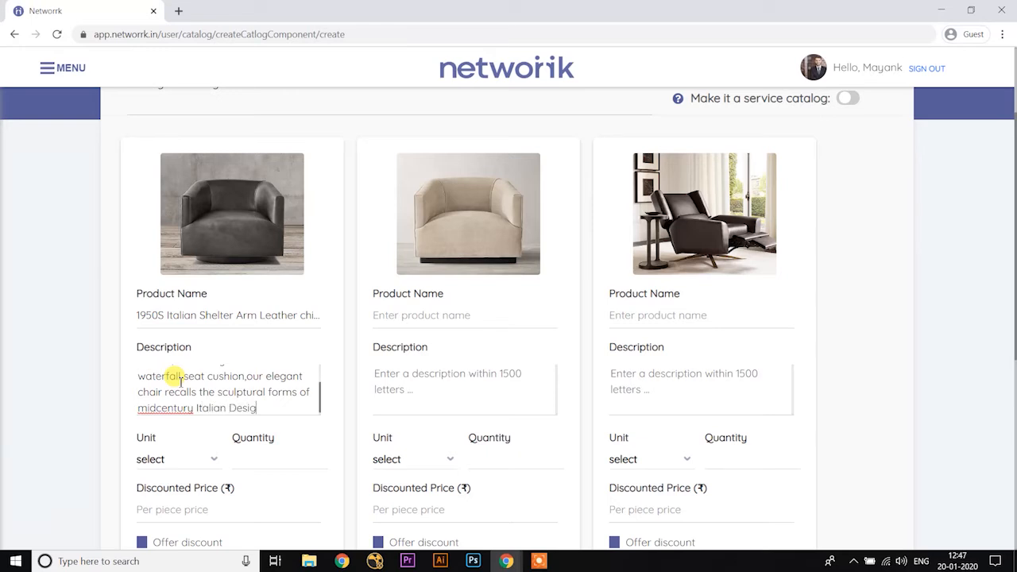
scroll(181, 381, "down", 1)
left_click(199, 395)
left_click(158, 447)
scroll(153, 389, "down", 1)
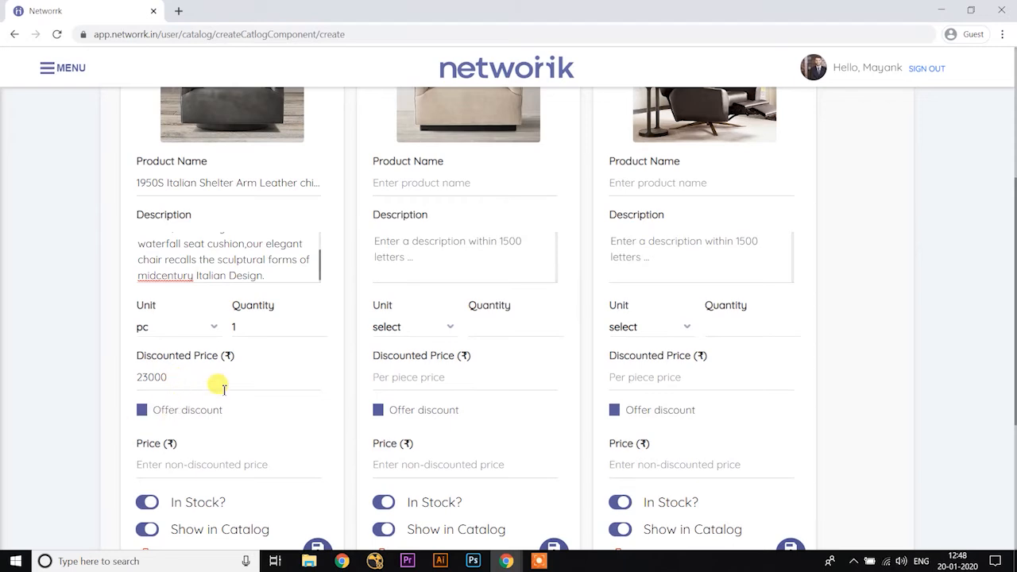
Step: Enable the discount offer on the first chair with a non-discounted price of ₹25000, and save the product
scroll(214, 390, "down", 1)
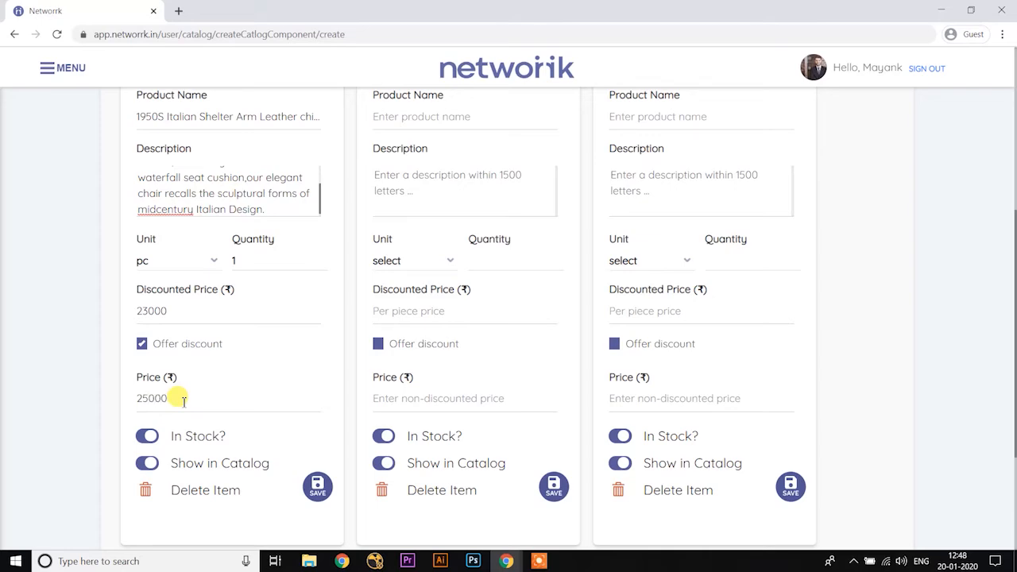
scroll(196, 395, "down", 1)
left_click(317, 421)
Step: Name the second product "Italian Shelter arm leather chair" and describe it as "sleekly streamlined,with curved,shelter-style arms and a waterfall seat cushion."
scroll(381, 386, "up", 5)
left_click(408, 381)
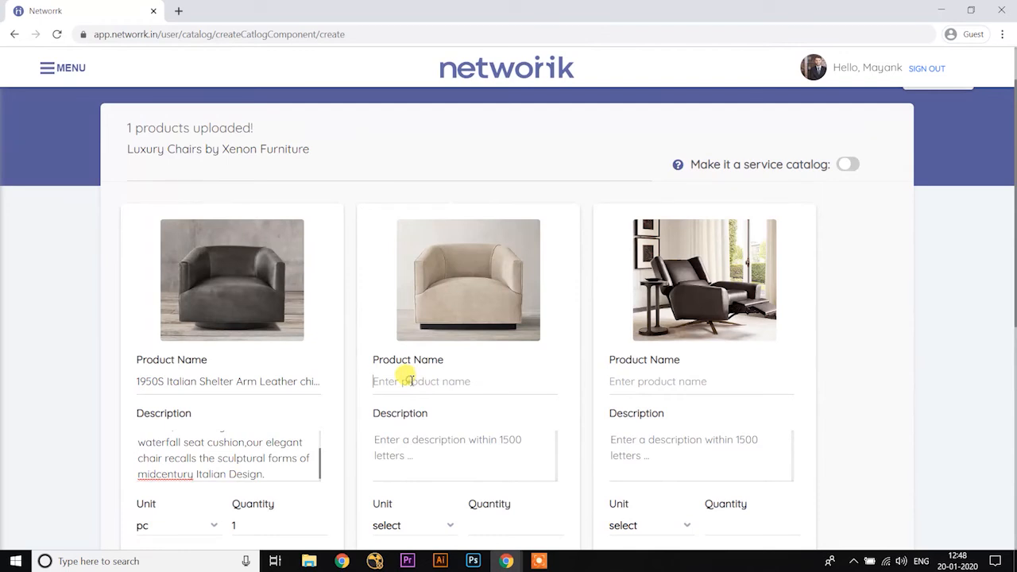
type("Italian Shelter arm leather chair")
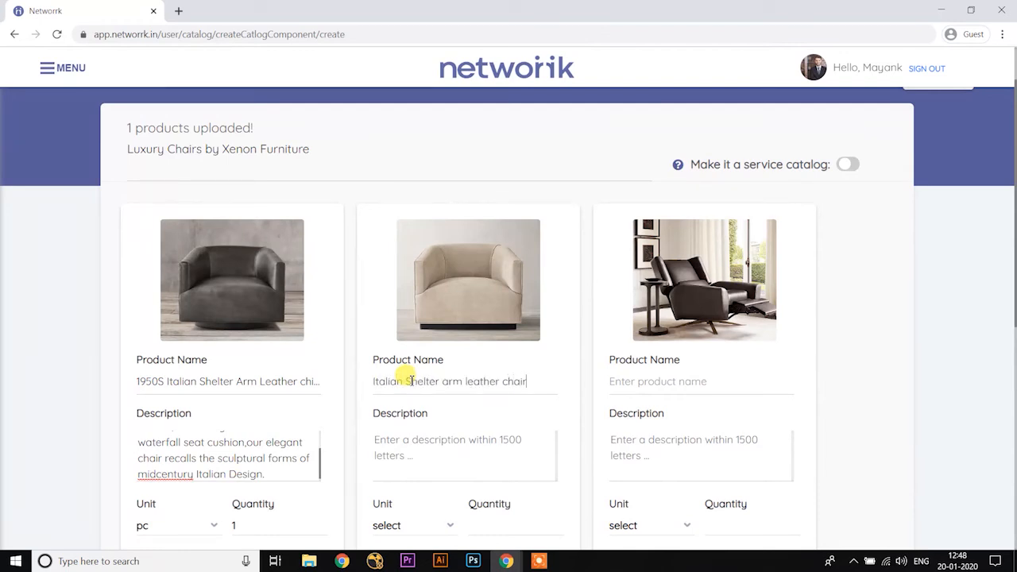
key("Tab")
type("sleekly streamlined,with curved,shelter-style arms and a waterfall sea")
Step: Set the second product's unit to pc and its quantity to 1
scroll(439, 385, "down", 3)
left_click(413, 326)
left_click(402, 357)
left_click(497, 327)
type("1")
Step: Set the second product's discounted price to ₹18500, offer the discount against a price of ₹20000, and save it
scroll(497, 327, "down", 1)
left_click(425, 312)
type("18500")
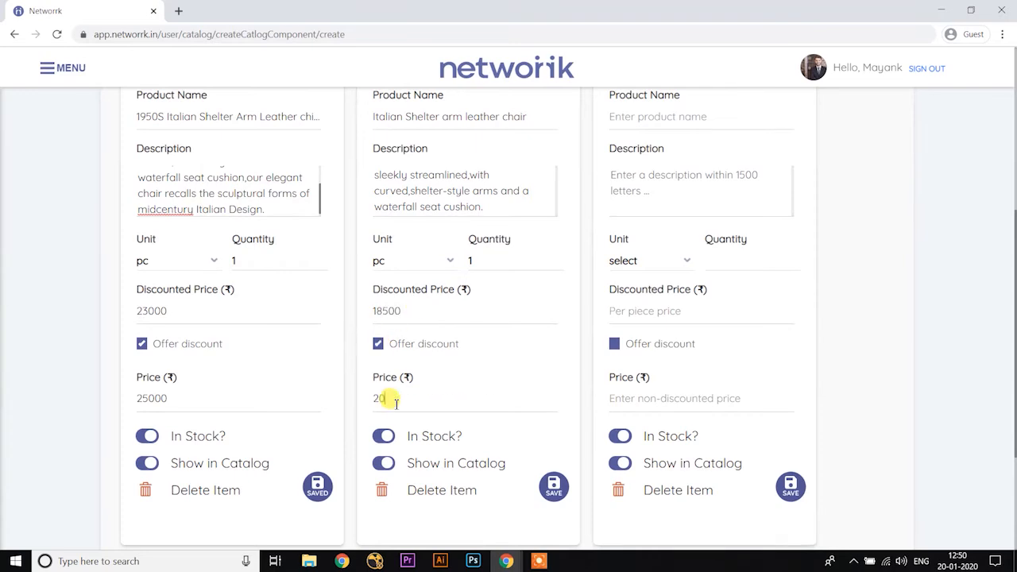
scroll(628, 437, "up", 5)
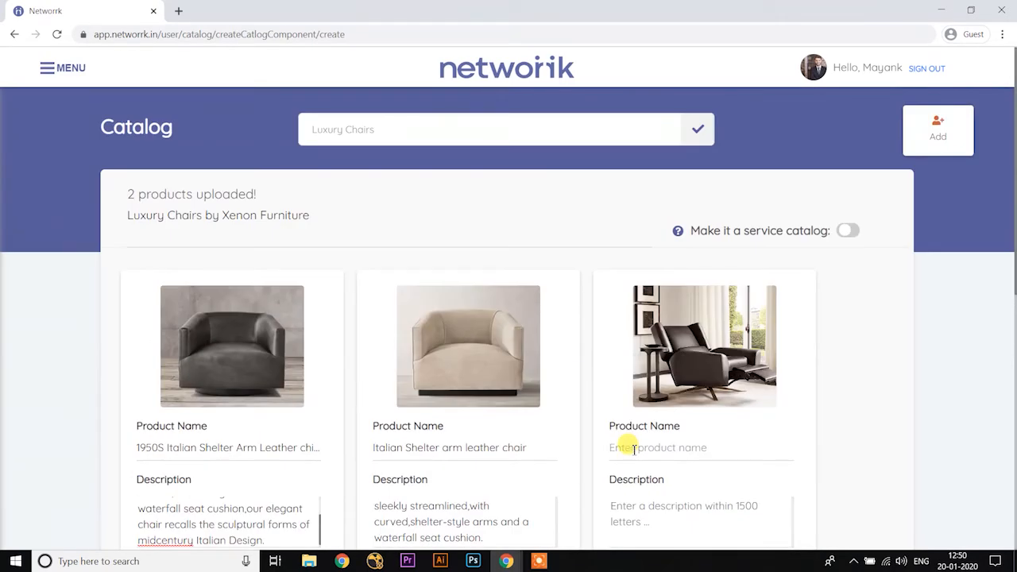
Step: Name the third product "Luke Warm Chair" and describe it as "Inspired by the modern Forms of generous Proportions of 1970s Italian Design."
key("BackSpace")
scroll(633, 450, "down", 2)
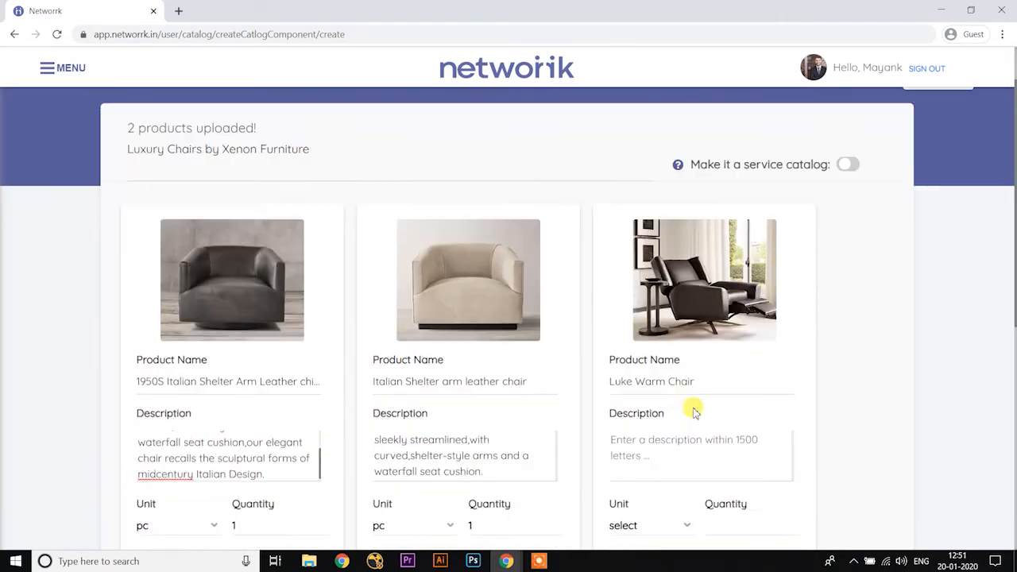
key("Tab")
type("Inspired by the modern Forms of generous Proportions of 1970s Italian Desig")
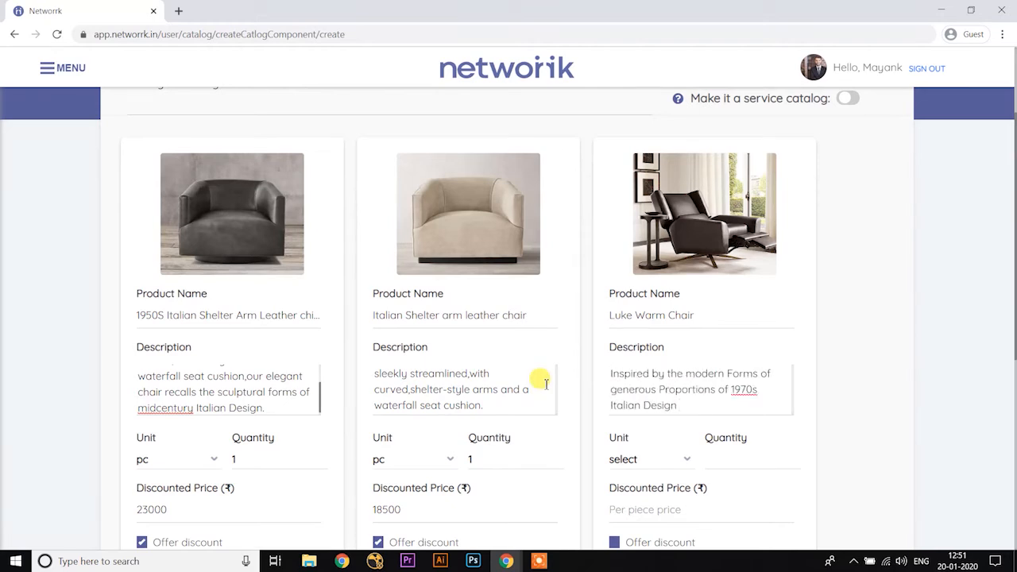
type("n.")
Step: Set the third product's unit to pc and its quantity to 1
scroll(546, 383, "down", 2)
left_click(646, 325)
left_click(624, 381)
left_click(729, 325)
type("1")
Step: Set the third product's discounted price to ₹26500, offer the discount against a price of ₹28000, and save it
scroll(627, 359, "down", 1)
left_click(640, 313)
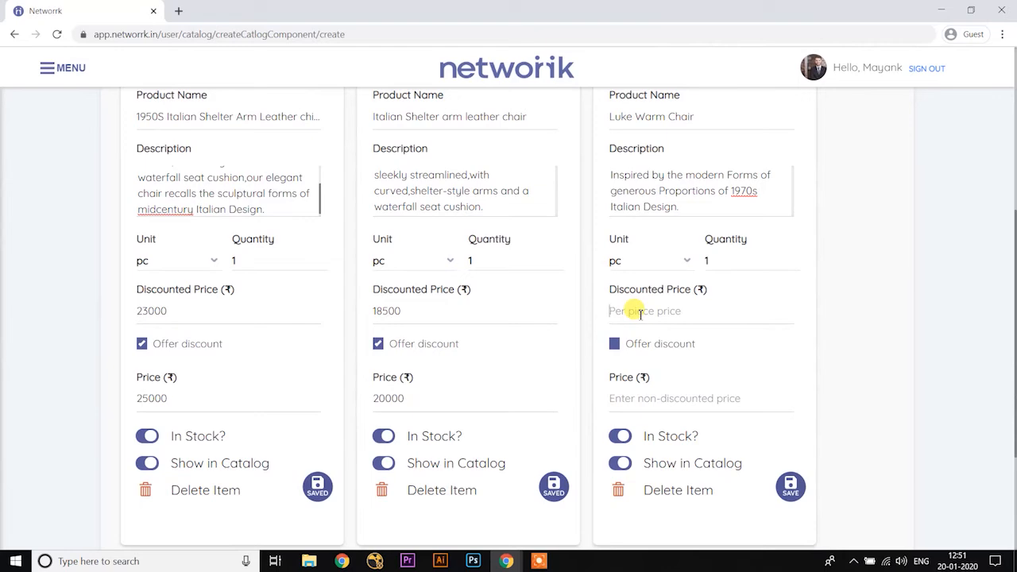
type("26500")
left_click(615, 347)
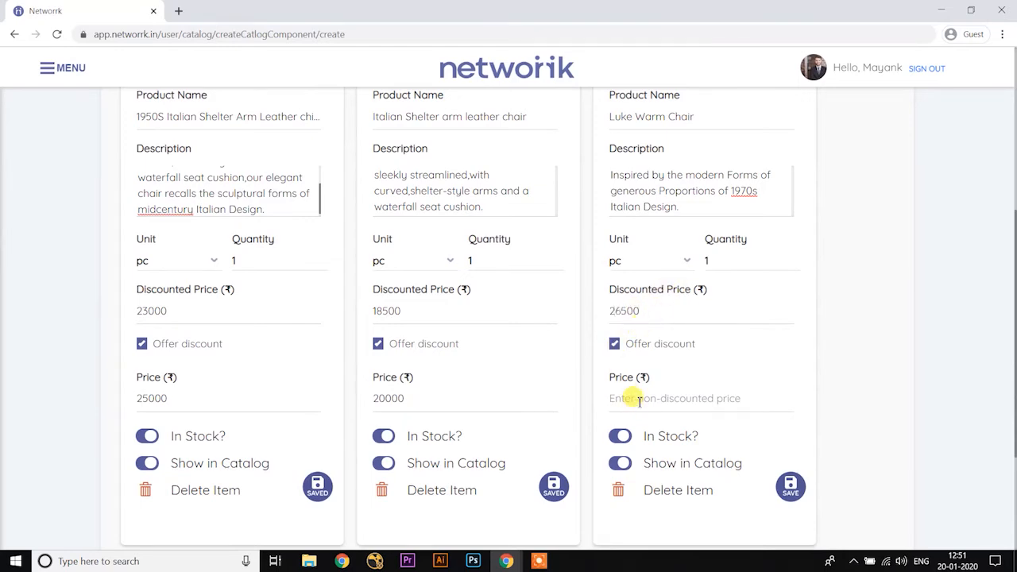
scroll(641, 400, "down", 2)
left_click(786, 354)
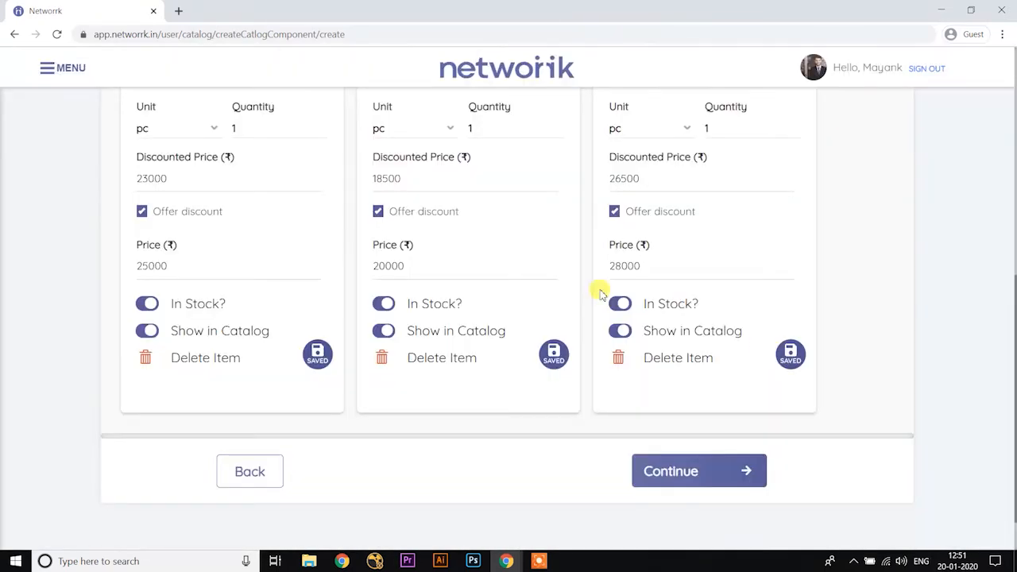
Step: Check the three saved product cards and continue to the finished Luxury Chairs catalog
scroll(596, 288, "up", 6)
scroll(677, 321, "down", 6)
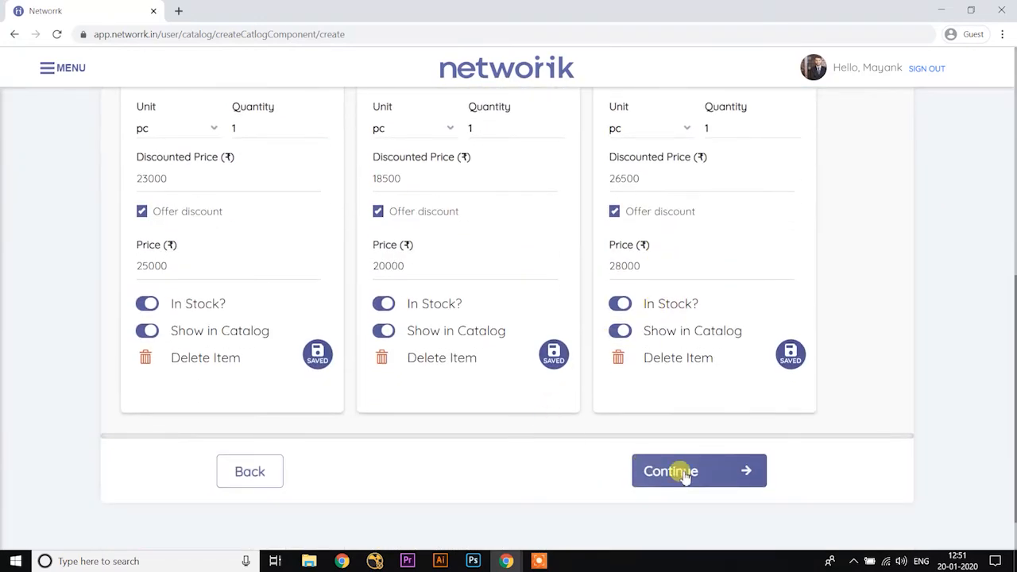
left_click(683, 473)
scroll(371, 324, "up", 3)
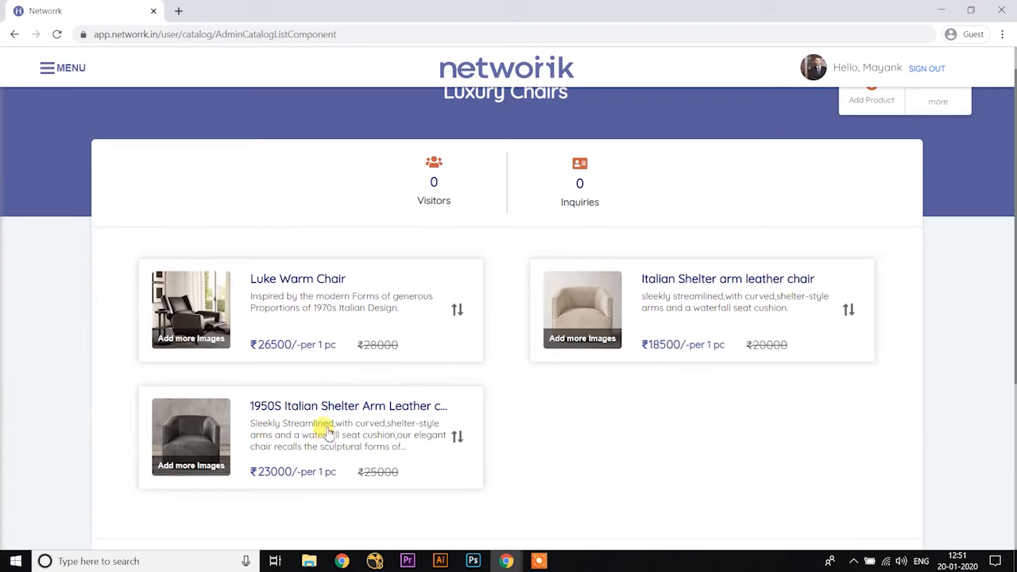
Step: Add the angled photo prod14340056_E310502714_TQ to the 1950S Italian Shelter Arm Leather chair and save the product
left_click(280, 406)
scroll(273, 397, "down", 3)
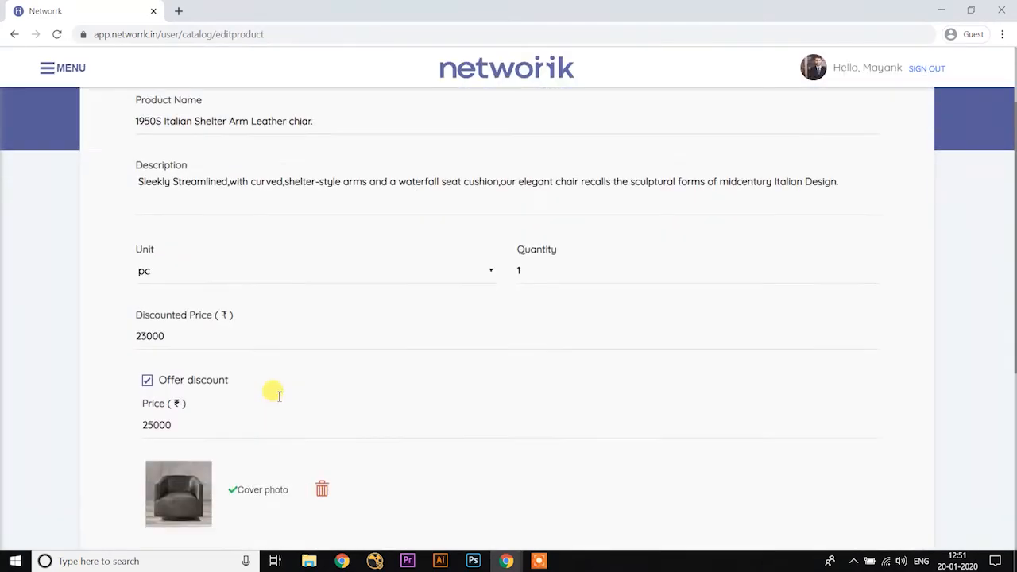
left_click(737, 440)
left_click(509, 354)
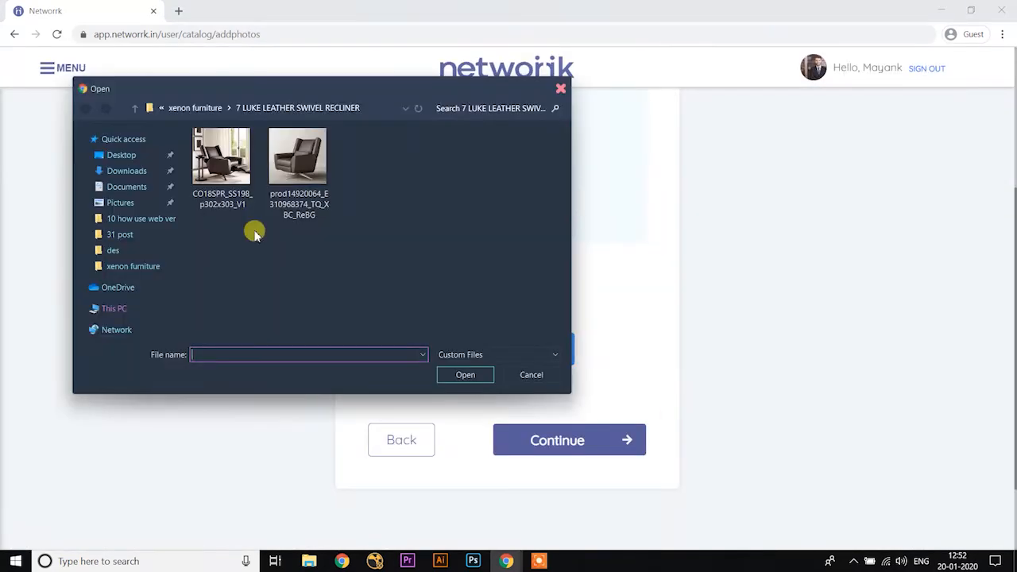
left_click(135, 108)
double_click(279, 154)
double_click(280, 156)
left_click(553, 346)
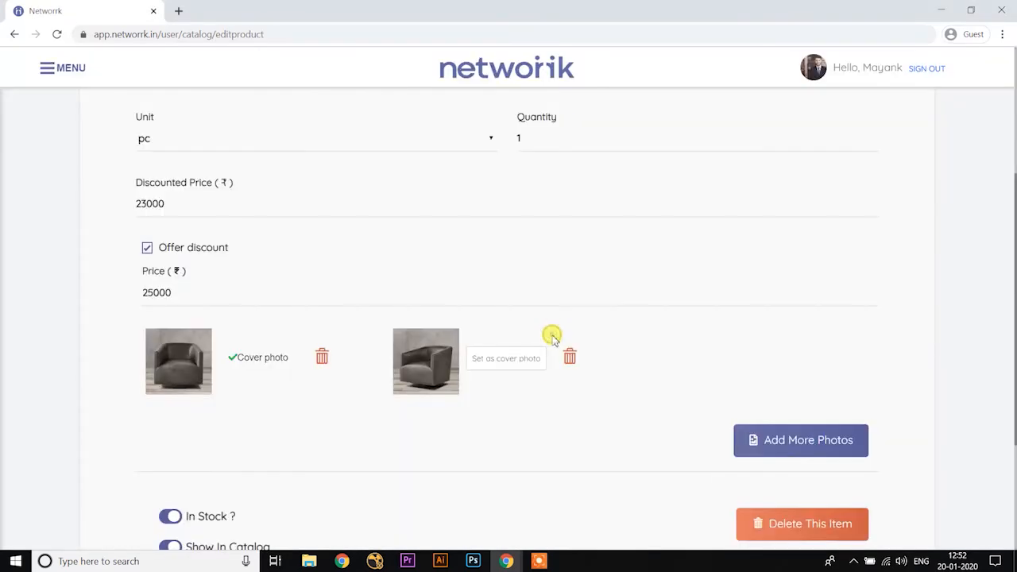
scroll(662, 443, "down", 2)
left_click(784, 504)
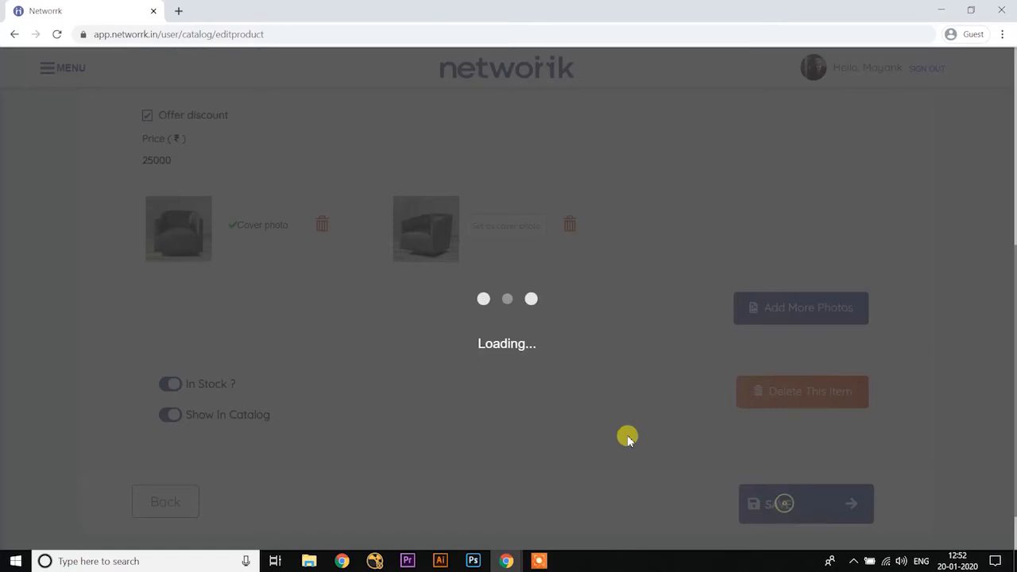
Step: Add the angled beige chair photo to the Italian Shelter arm leather chair and save the product
scroll(357, 300, "up", 3)
left_click(670, 221)
scroll(393, 302, "down", 2)
left_click(760, 445)
left_click(552, 353)
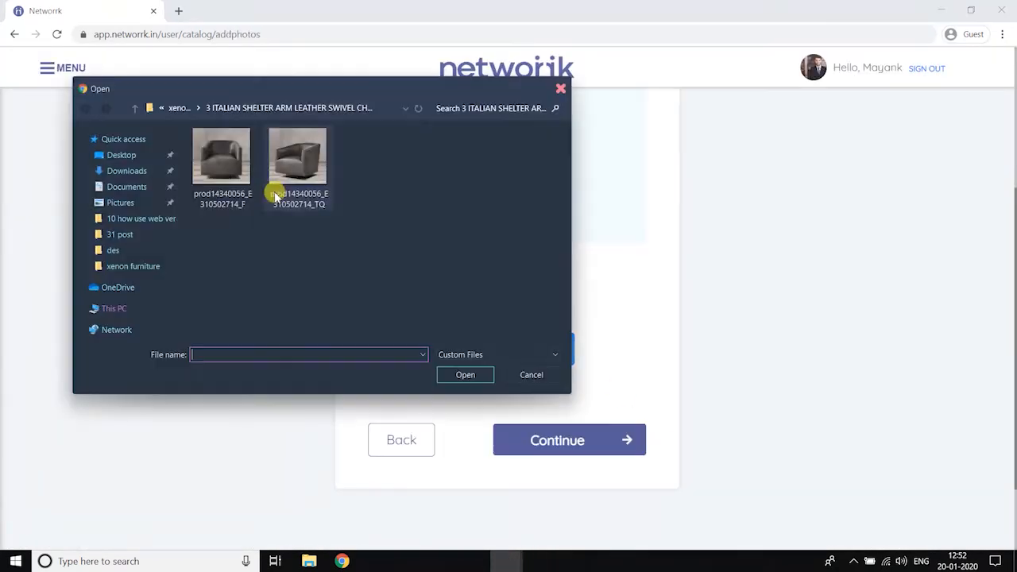
left_click(135, 108)
double_click(223, 161)
left_click(295, 164)
double_click(295, 164)
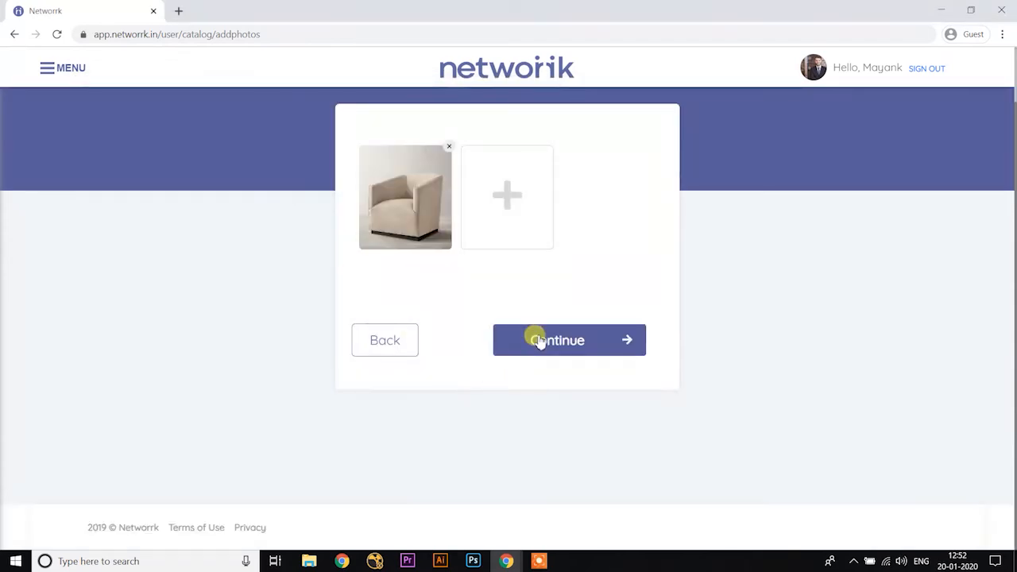
left_click(540, 342)
scroll(772, 508, "down", 3)
left_click(776, 431)
Step: Add the photo prod14920064_E310968374_TQ_XBC_ReBG from the 7 LUKE LEATHER SWIVEL RECLINER folder to the Luke Warm Chair and save the product
scroll(251, 238, "up", 2)
left_click(276, 219)
scroll(269, 295, "down", 3)
left_click(776, 369)
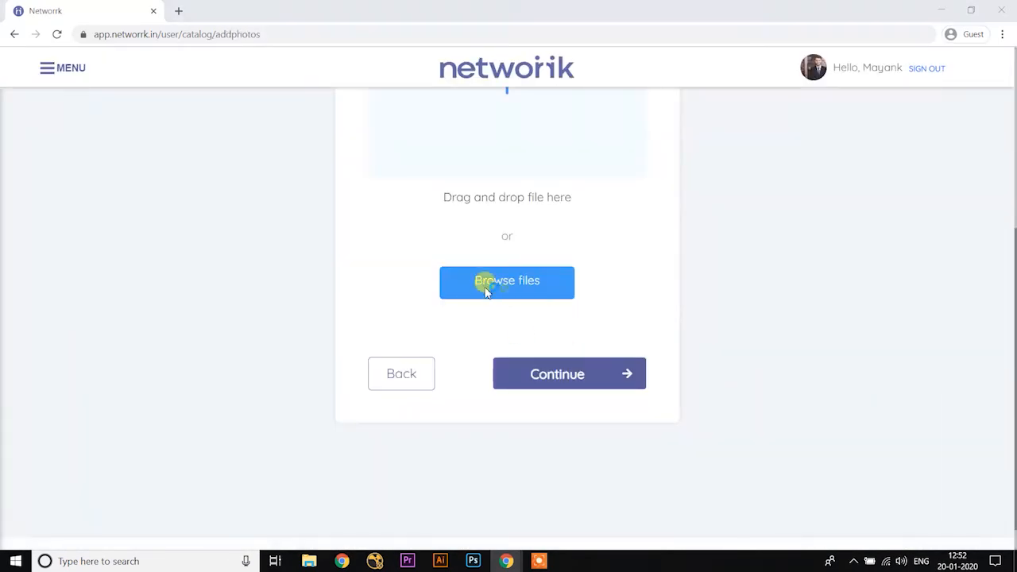
left_click(487, 291)
left_click(135, 108)
double_click(243, 174)
left_click(295, 166)
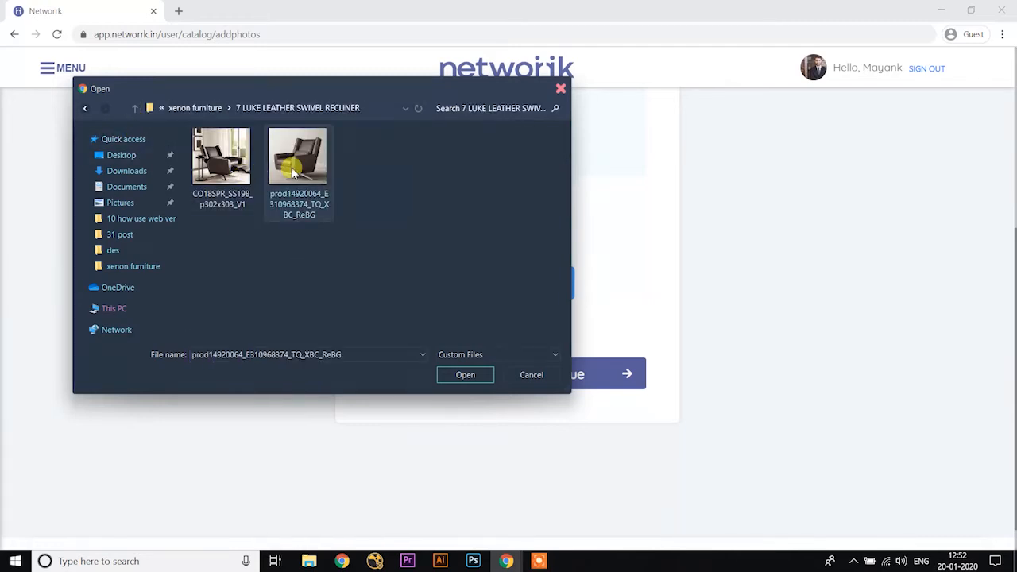
double_click(292, 171)
left_click(551, 342)
scroll(655, 352, "down", 3)
left_click(766, 442)
scroll(232, 280, "up", 4)
scroll(264, 211, "down", 1)
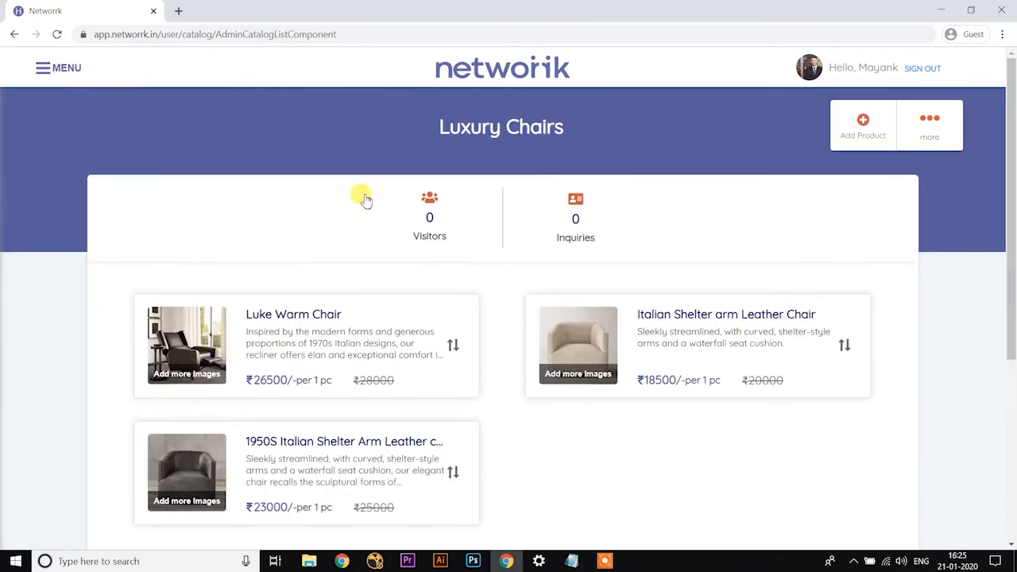
Step: Open the public profile and review its company details, Luxury Chairs catalog, brochures and contact links
left_click(54, 72)
left_click(92, 138)
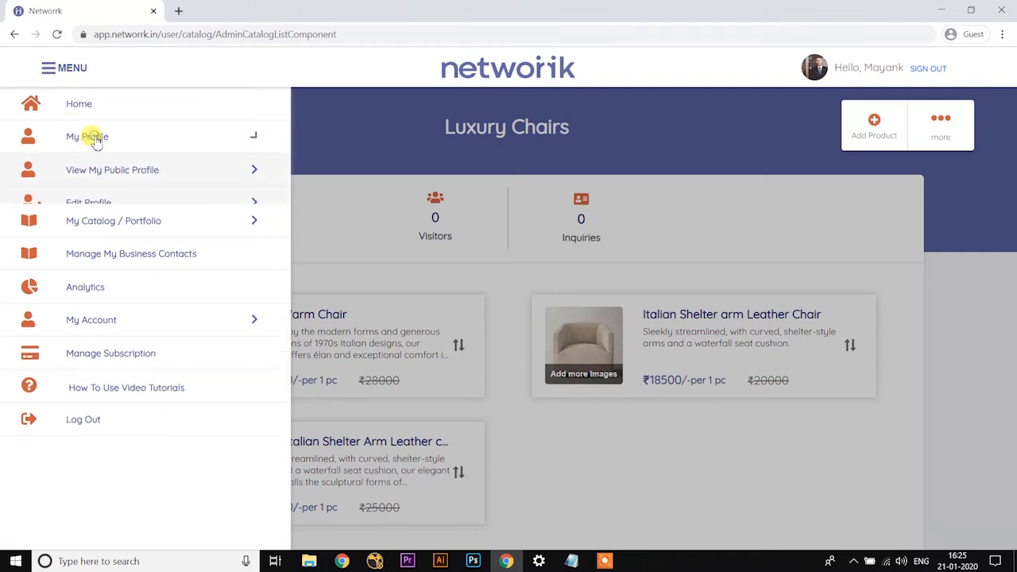
left_click(123, 173)
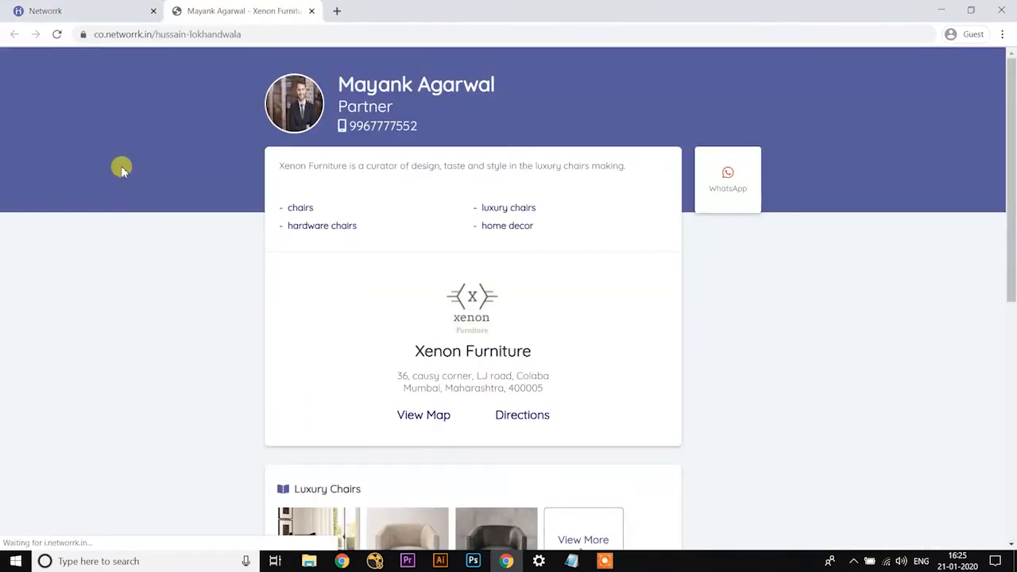
scroll(303, 148, "down", 3)
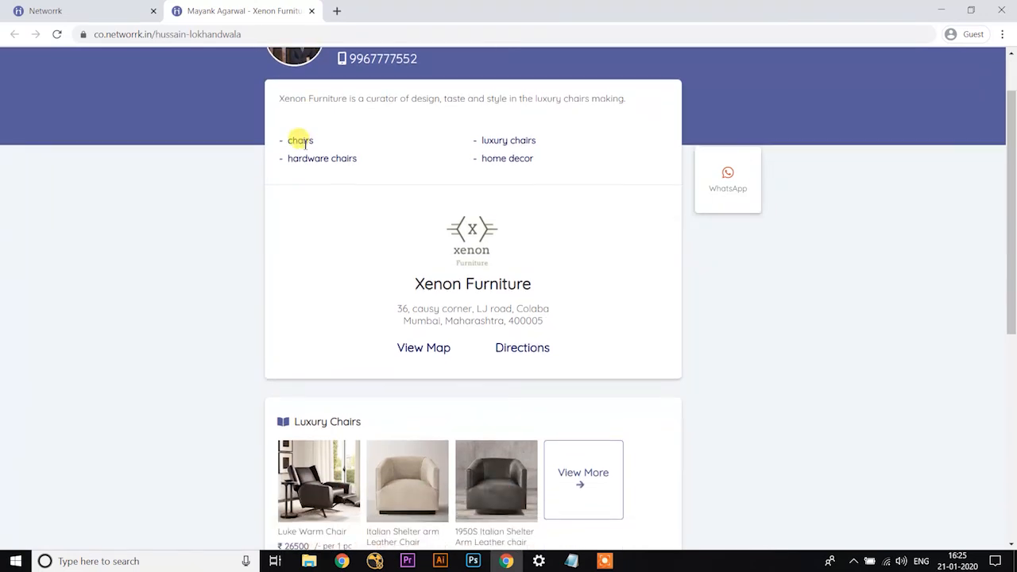
scroll(303, 148, "down", 3)
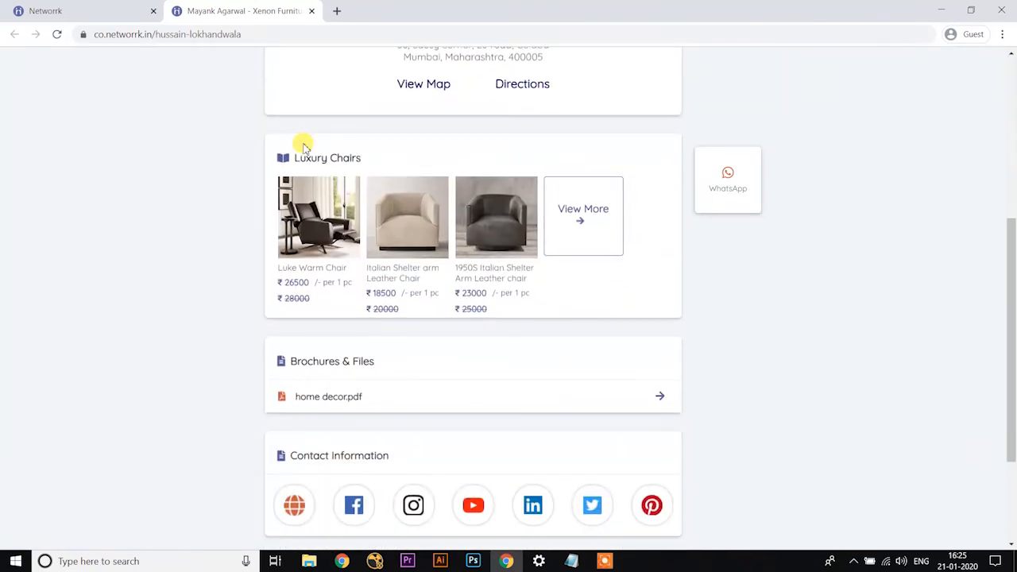
scroll(304, 149, "down", 2)
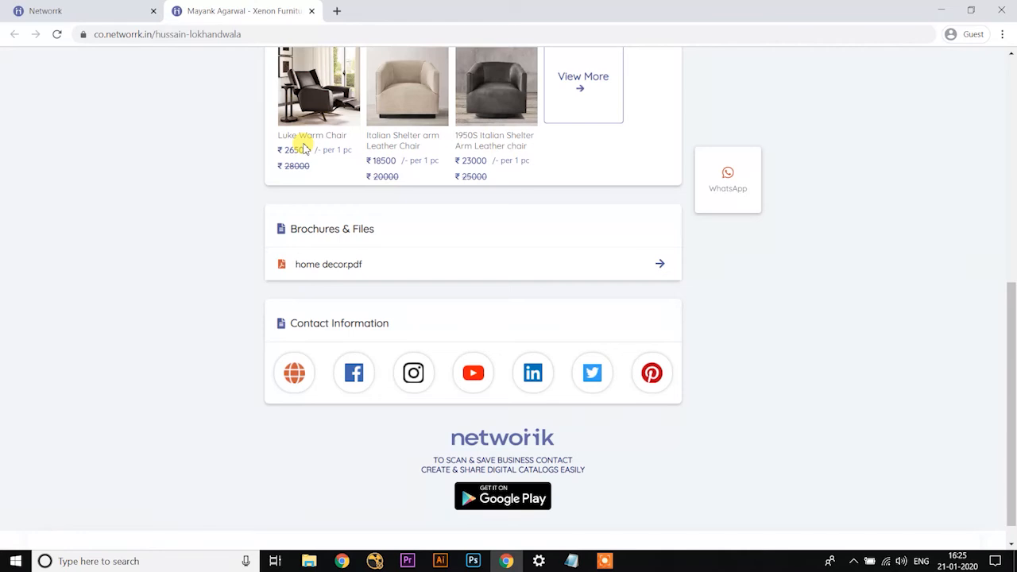
scroll(304, 149, "down", 1)
scroll(302, 143, "up", 2)
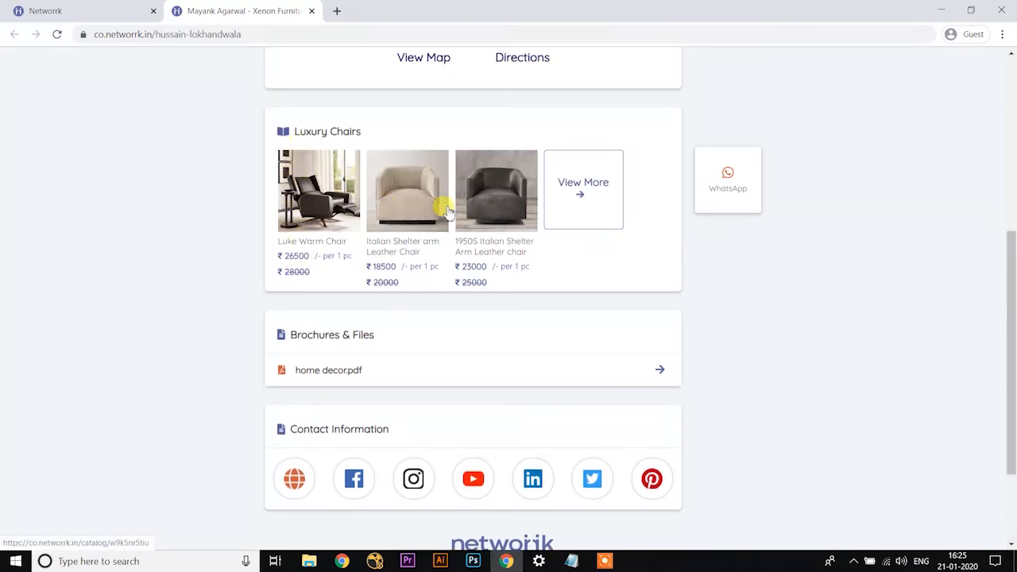
scroll(488, 207, "up", 3)
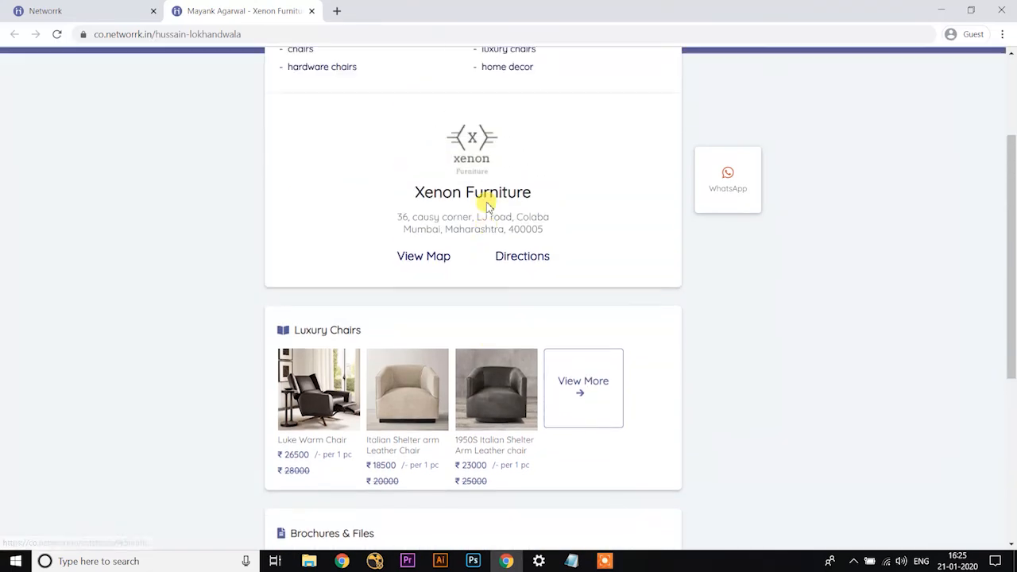
scroll(488, 208, "up", 2)
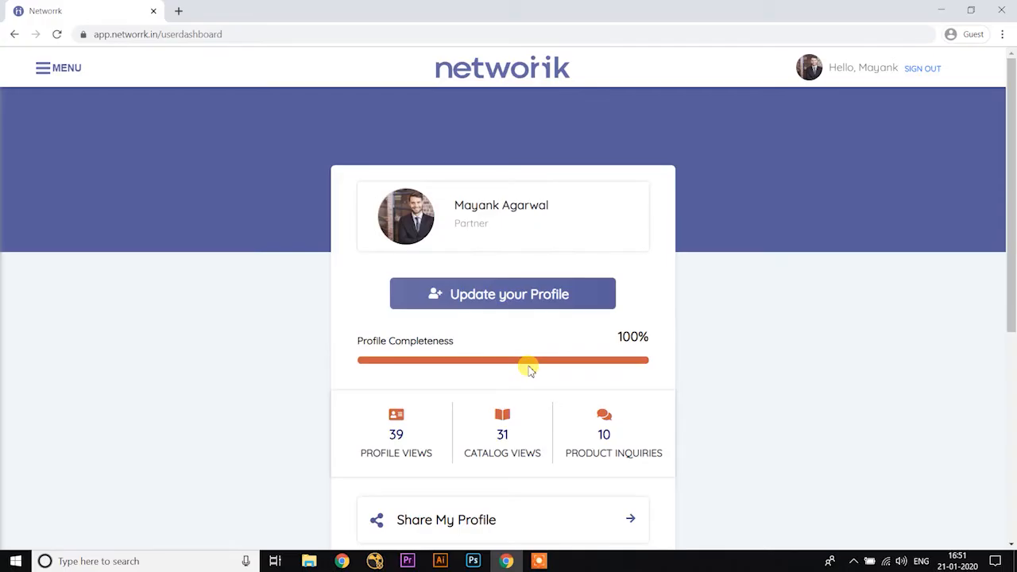
Step: Open catalog management from the dashboard and share the Luxury Chairs catalog through WhatsApp Web
scroll(530, 365, "down", 3)
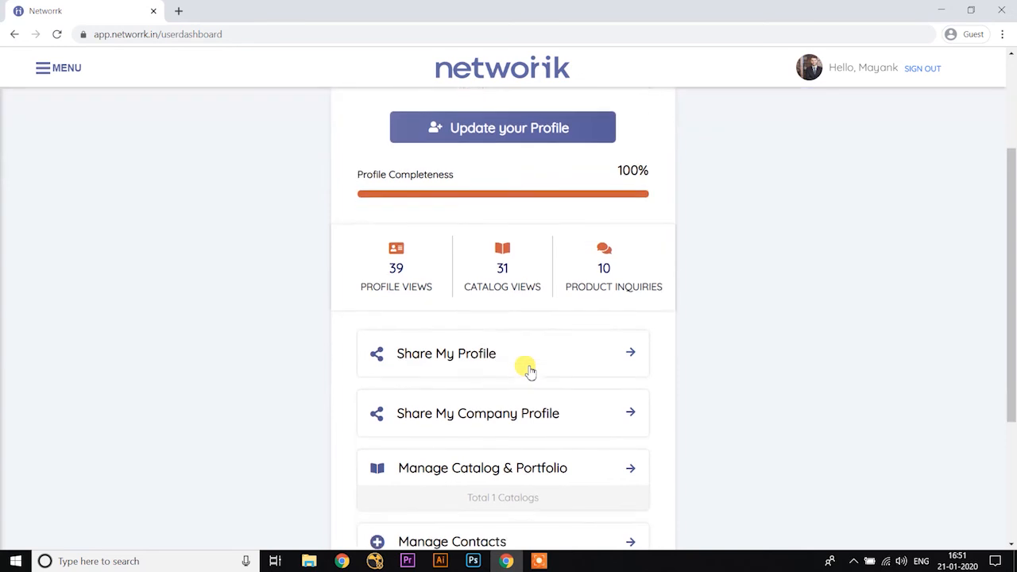
left_click(467, 434)
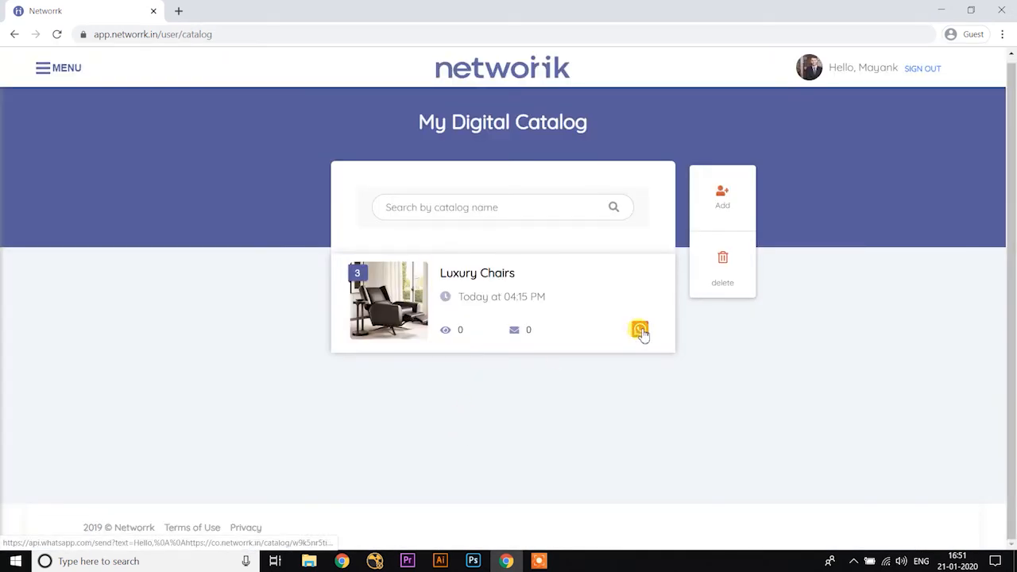
left_click(641, 331)
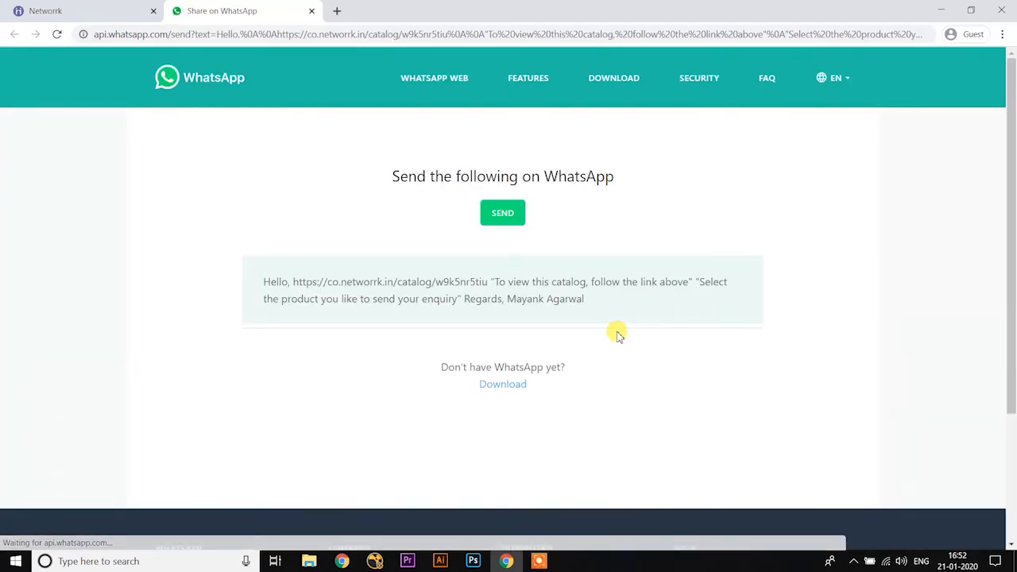
left_click(504, 214)
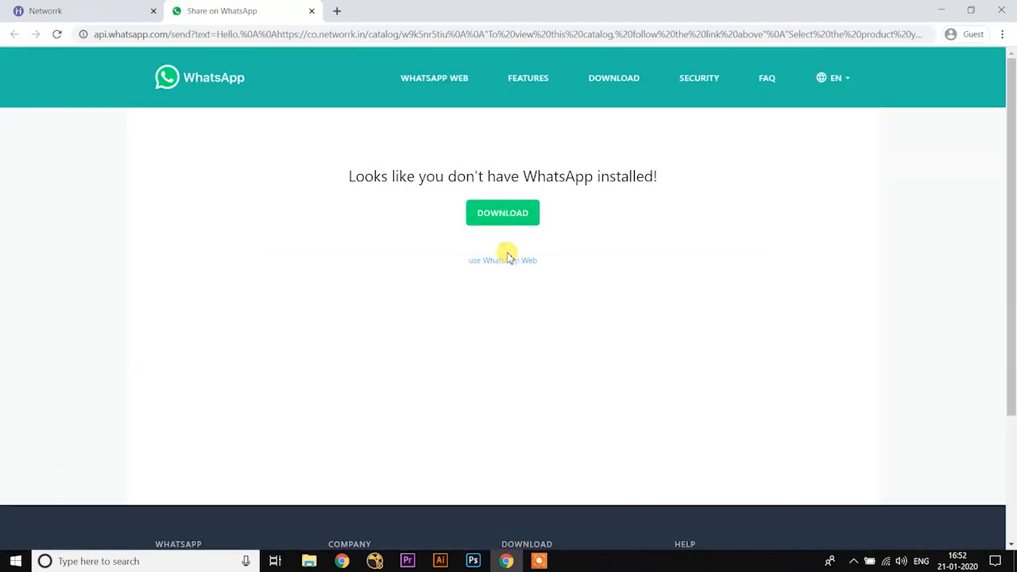
left_click(508, 262)
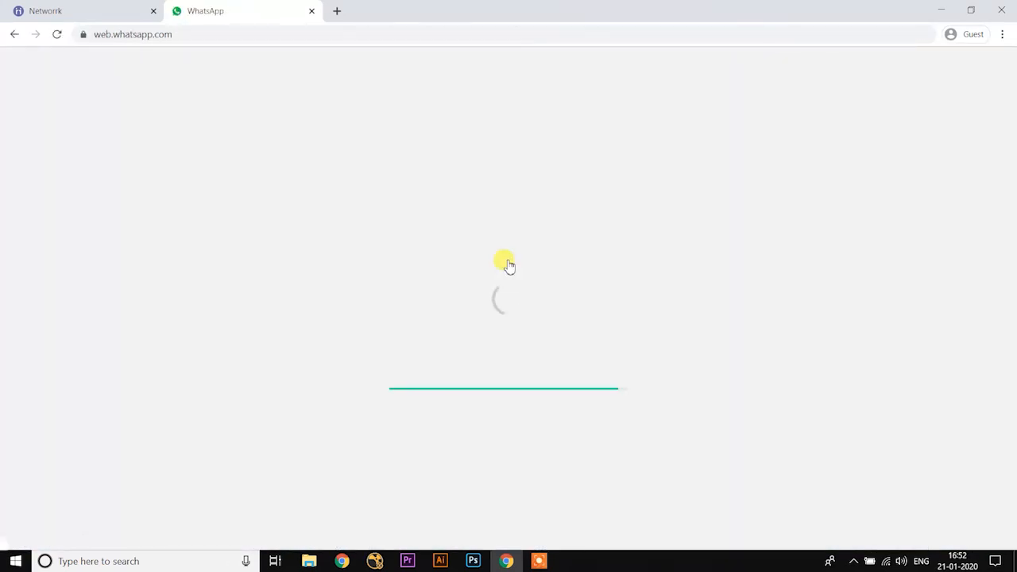
Step: Find the recipient by searching contacts for "mr", select that contact and send the prepared catalog link message
type("mr")
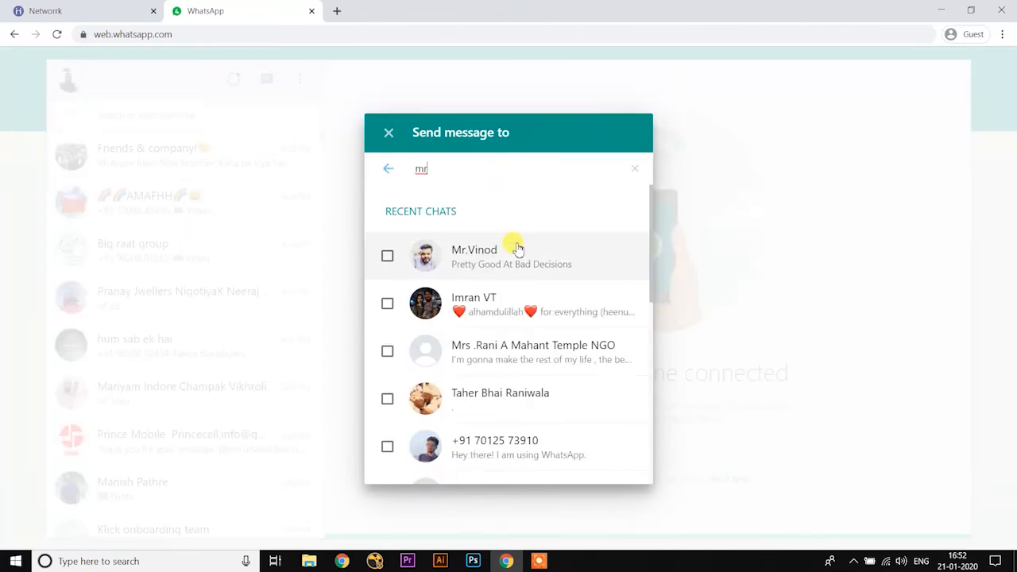
left_click(513, 246)
left_click(614, 448)
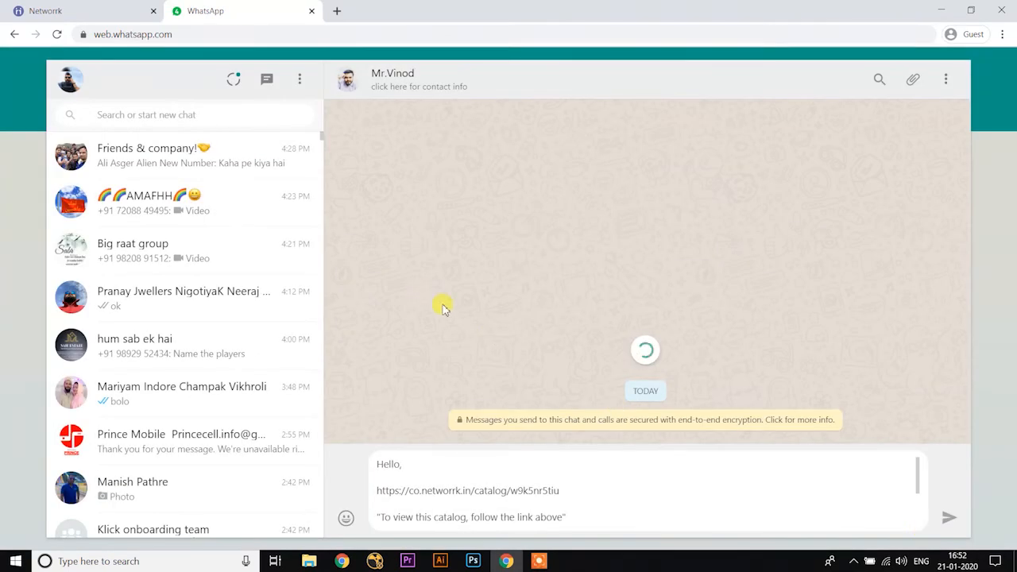
left_click(949, 517)
Step: Open the shared catalog link in a new browser tab and view the Luke Warm Chair's second photo and details
right_click(771, 404)
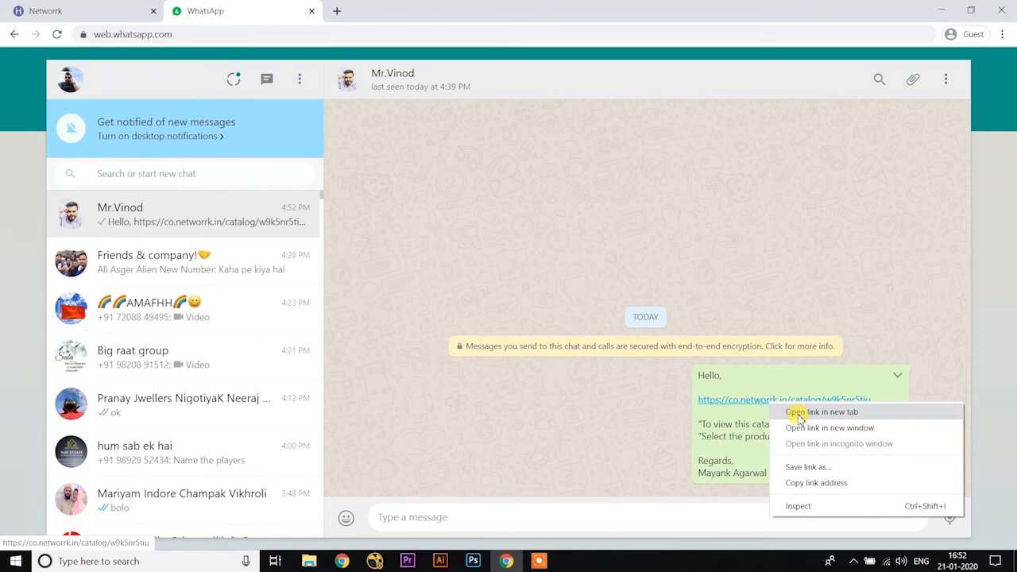
left_click(791, 413)
left_click(434, 13)
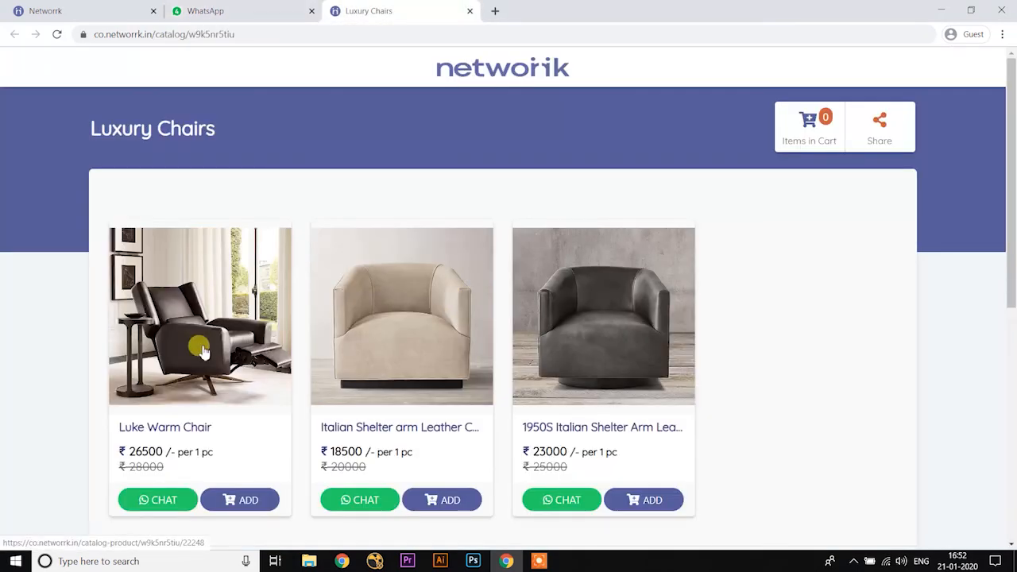
scroll(200, 291, "down", 2)
left_click(199, 291)
left_click(900, 334)
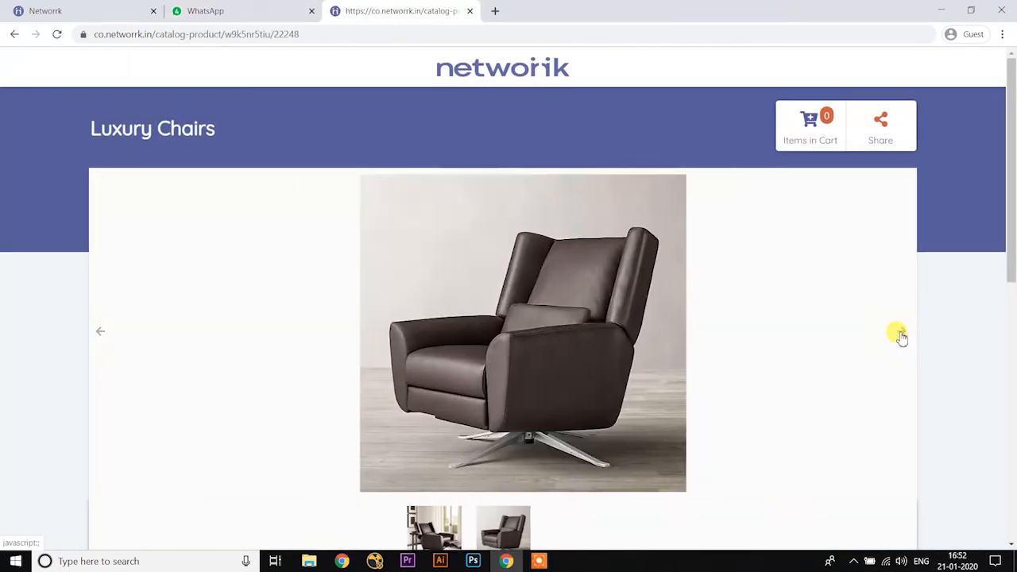
scroll(899, 336, "down", 6)
Step: Open the Italian Shelter Arm Leather Chair page and view its second photo and product details
left_click(244, 415)
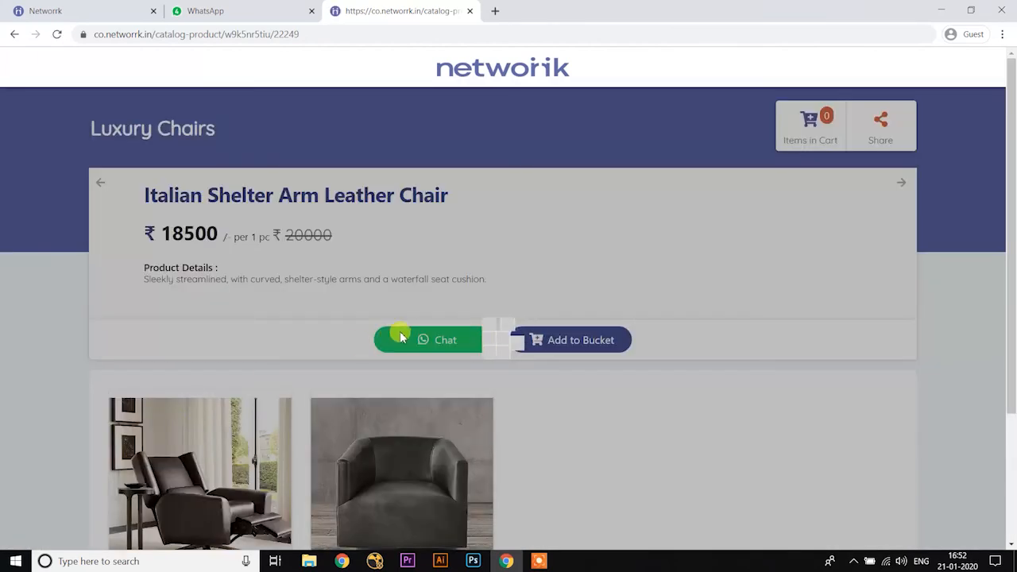
left_click(897, 331)
scroll(892, 329, "down", 2)
scroll(890, 328, "down", 5)
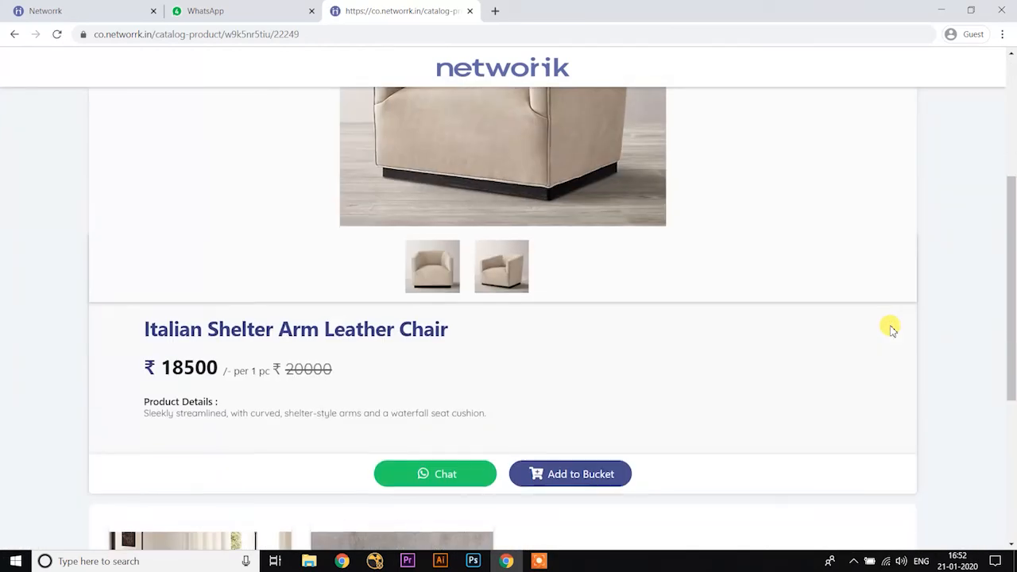
Step: Open the remaining dark leather chair's page and view its second photo and product details
left_click(389, 453)
left_click(902, 335)
scroll(900, 336, "down", 4)
scroll(899, 335, "up", 5)
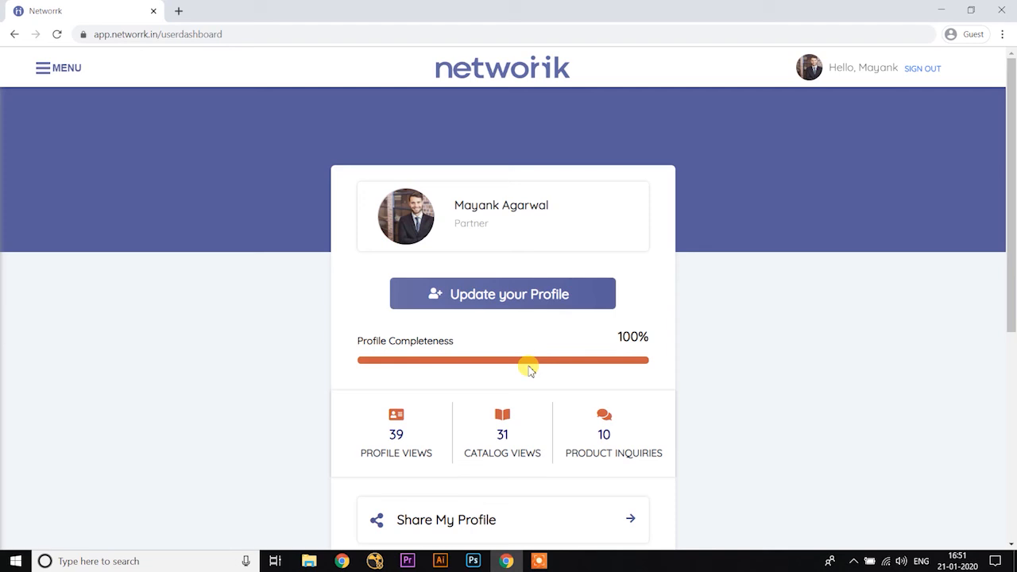
Step: Open the account's Analytics page and review the product inquiries for each catalog
left_click(48, 69)
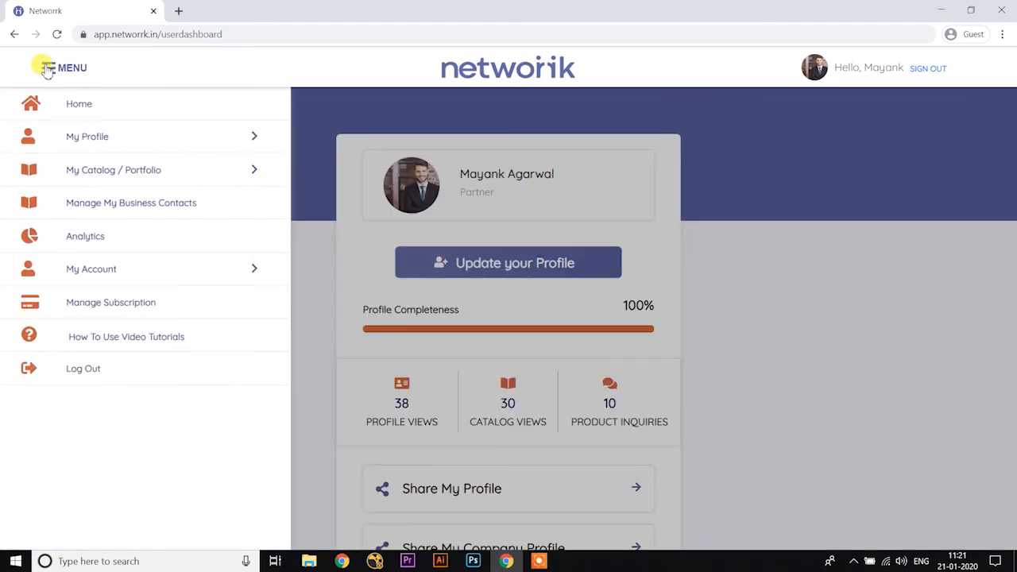
left_click(96, 237)
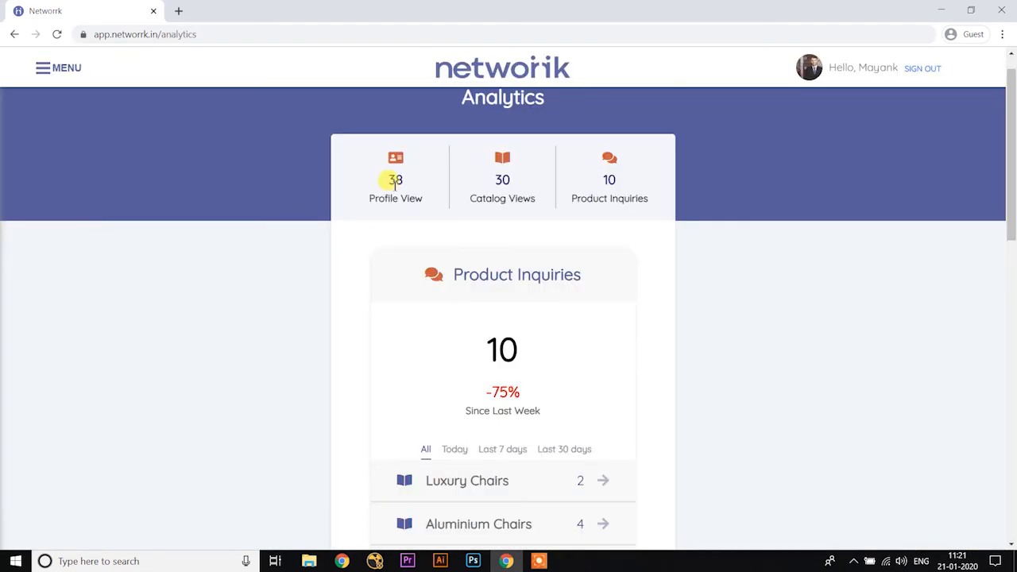
scroll(499, 280, "down", 5)
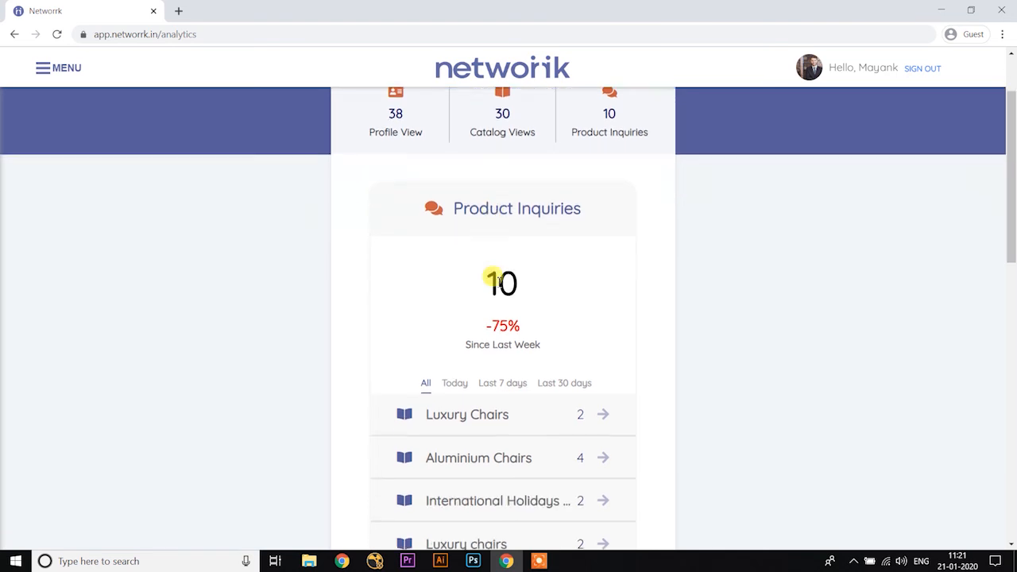
Step: Review the Profile View and Catalog Views statistics on the Analytics page
scroll(500, 284, "down", 5)
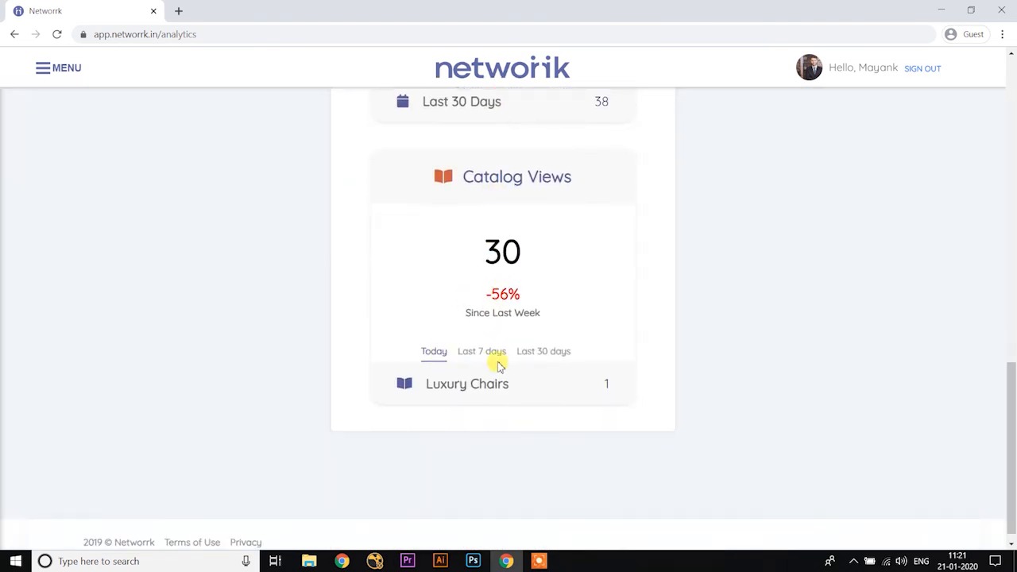
scroll(497, 387, "up", 10)
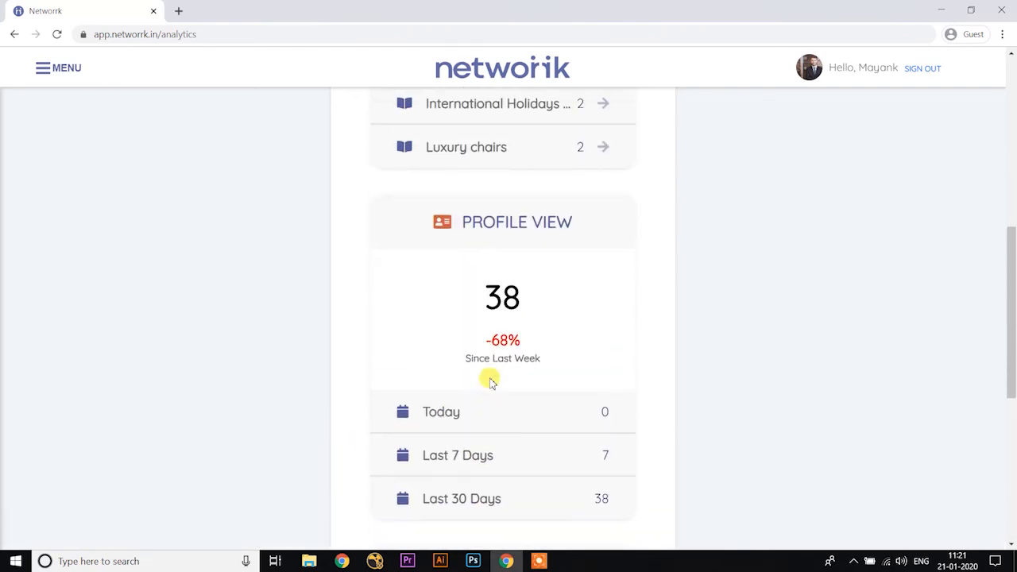
scroll(489, 380, "up", 3)
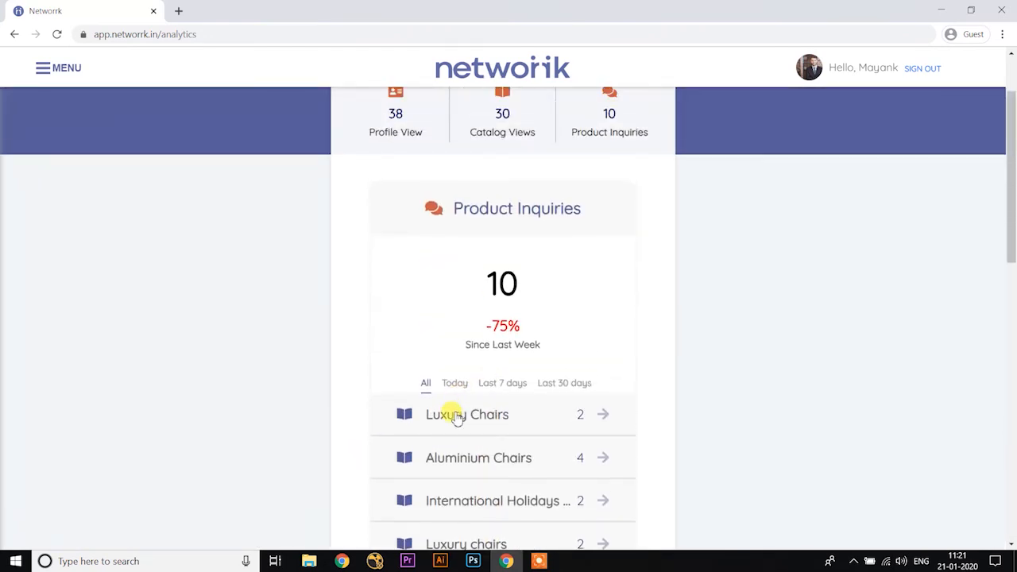
Step: Open the Luxury Chairs catalog's product inquiries and view them for Today, Last 7 days, Last 30 days and All
left_click(455, 414)
left_click(407, 242)
left_click(483, 240)
left_click(560, 241)
left_click(363, 243)
Step: Open a client's inquiry from the list, review the requested chairs in all dated inquiries, and return to the inquiry list
left_click(443, 303)
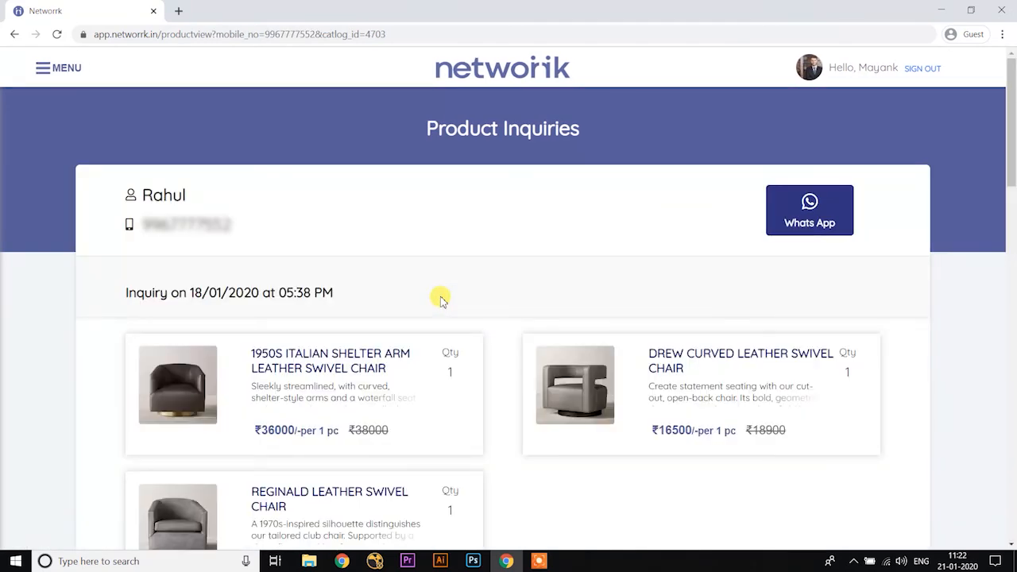
scroll(443, 300, "down", 3)
scroll(443, 300, "up", 2)
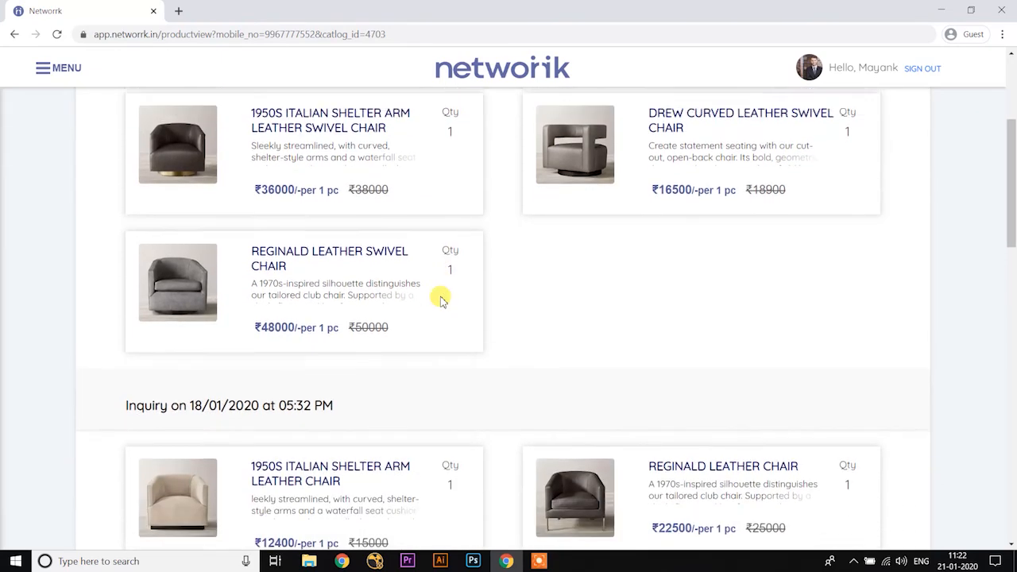
scroll(443, 300, "up", 2)
scroll(443, 300, "down", 6)
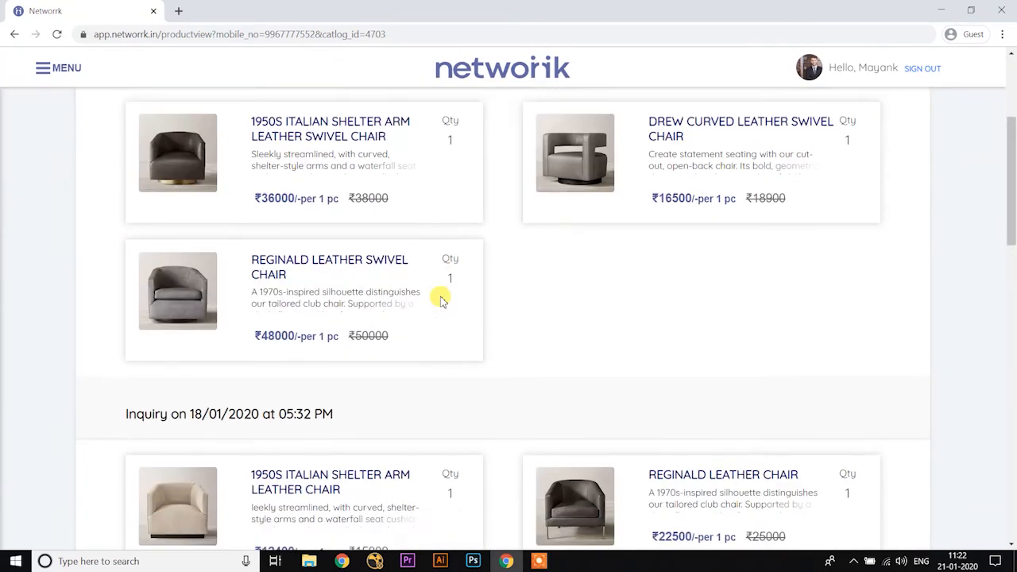
scroll(442, 299, "down", 8)
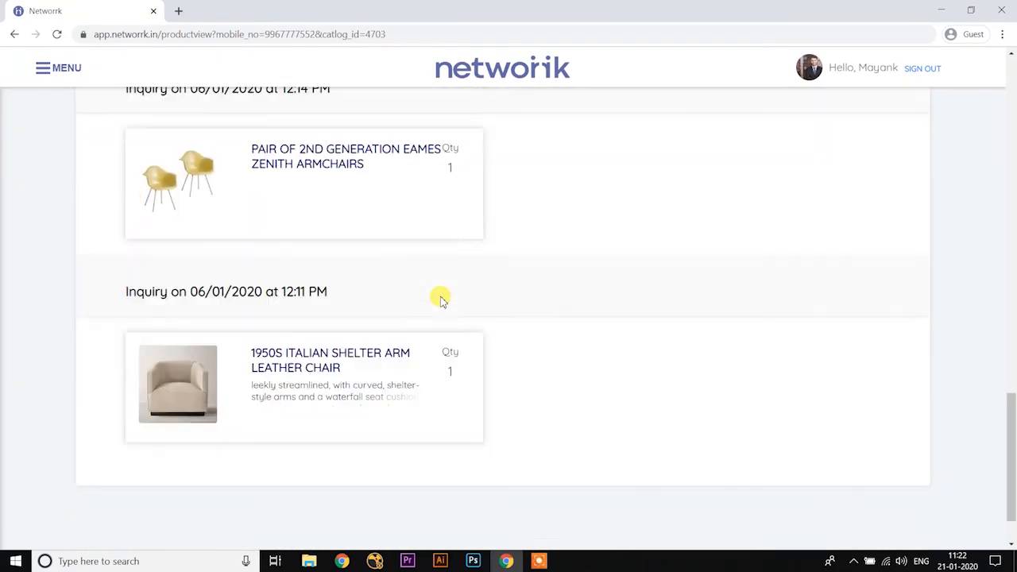
scroll(443, 300, "up", 15)
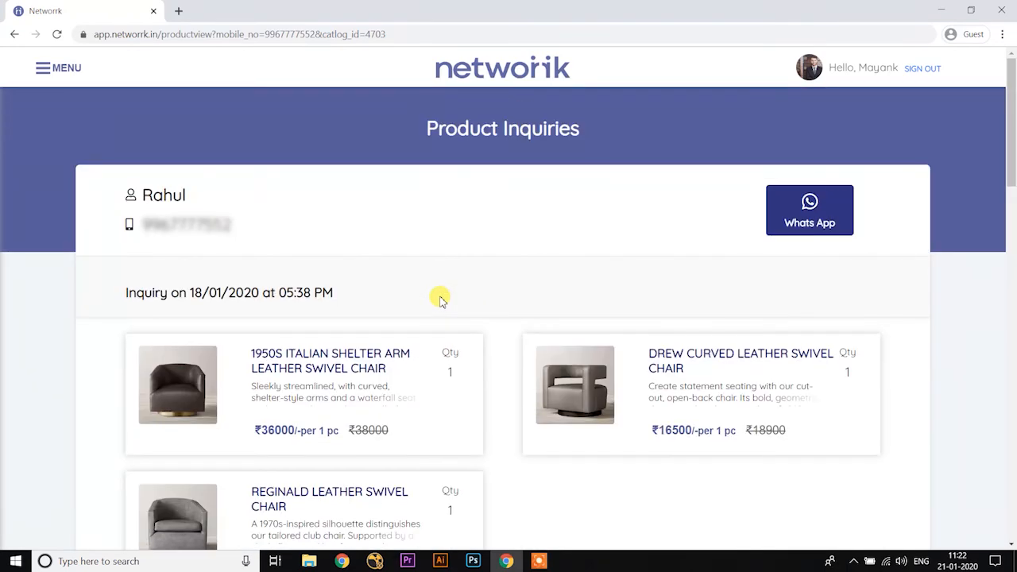
left_click(15, 34)
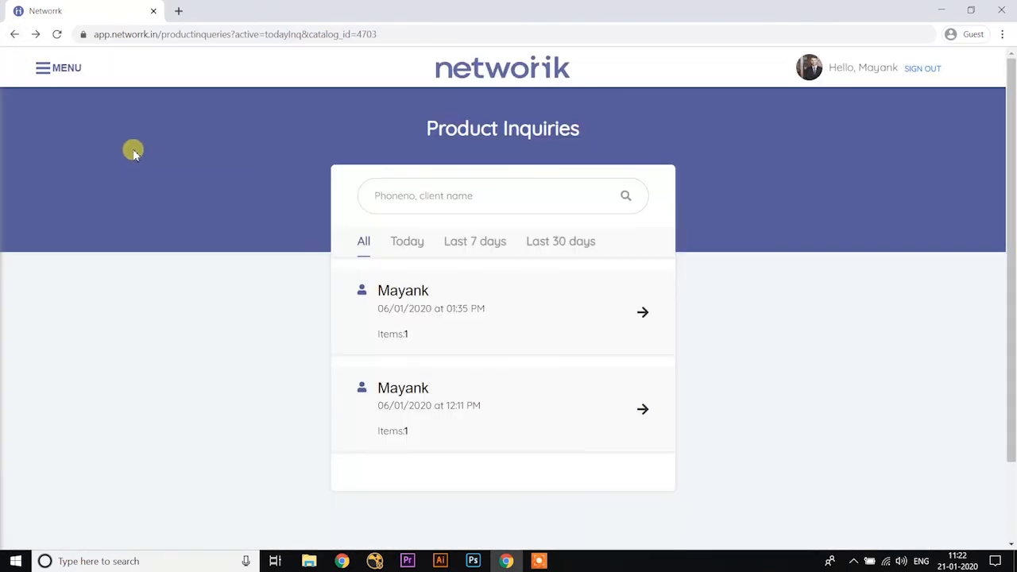